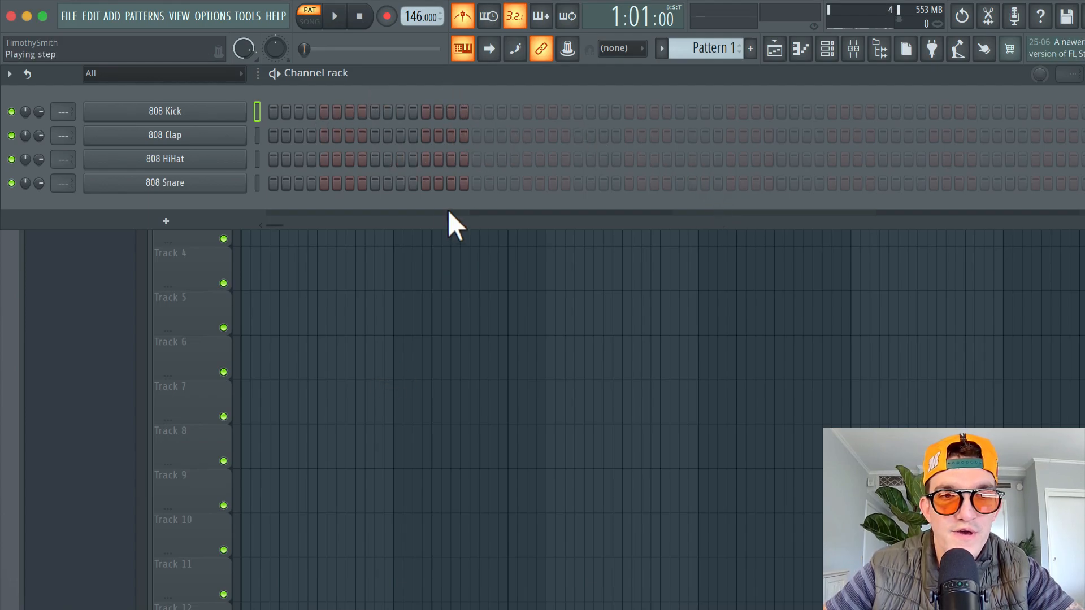
# Step: Add the Default HH sample from the Hi Hat folder of the Cxdy - Reddit drum kit in Downloads to the channel rack
pyautogui.click(182, 16)
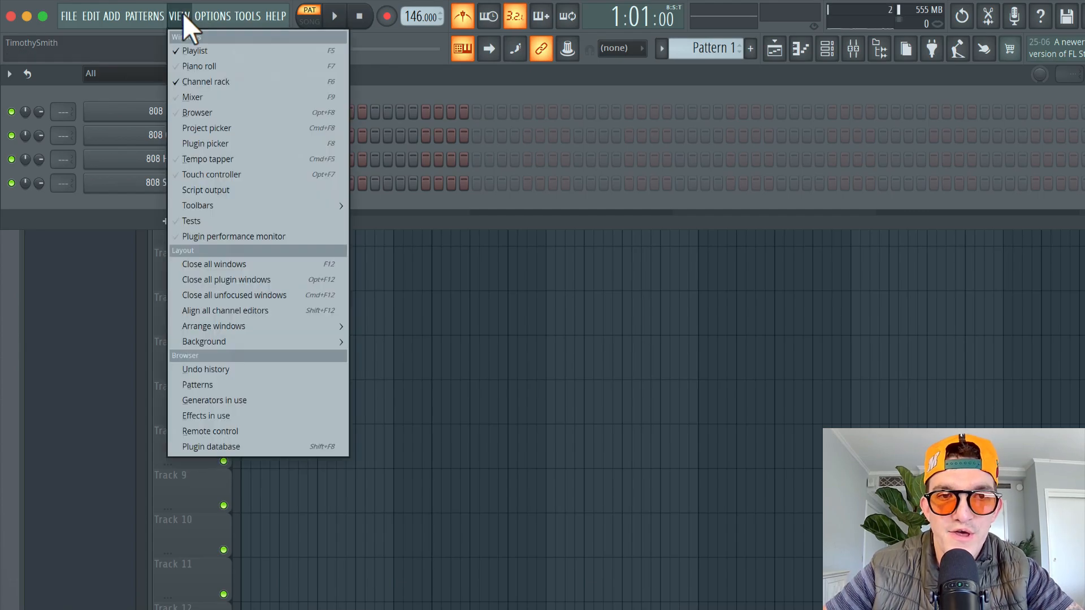
pyautogui.click(192, 115)
pyautogui.scroll(3, 87, 443)
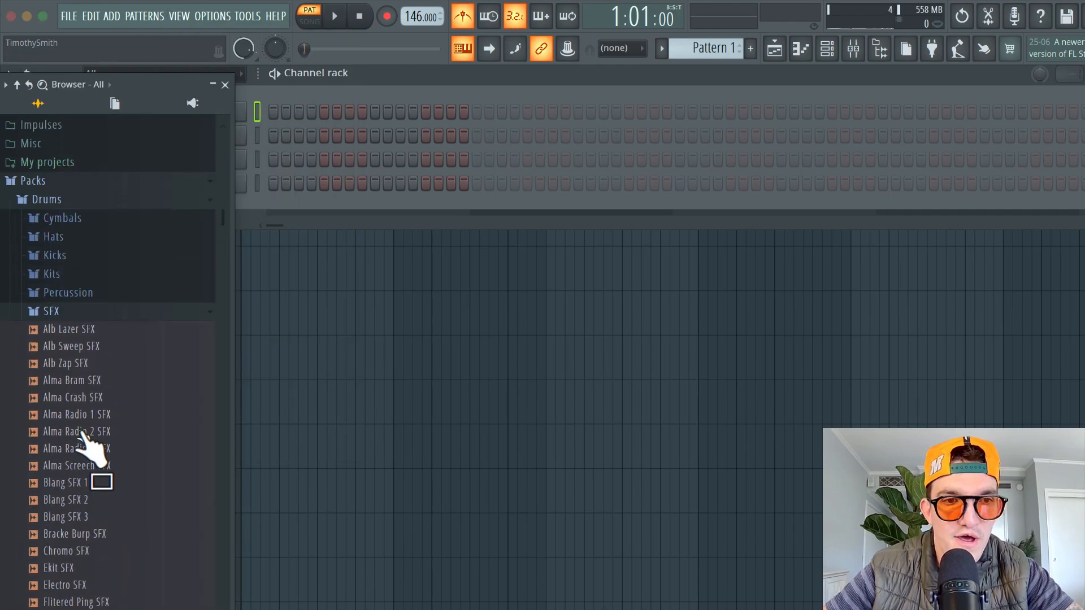
pyautogui.scroll(-2, 73, 503)
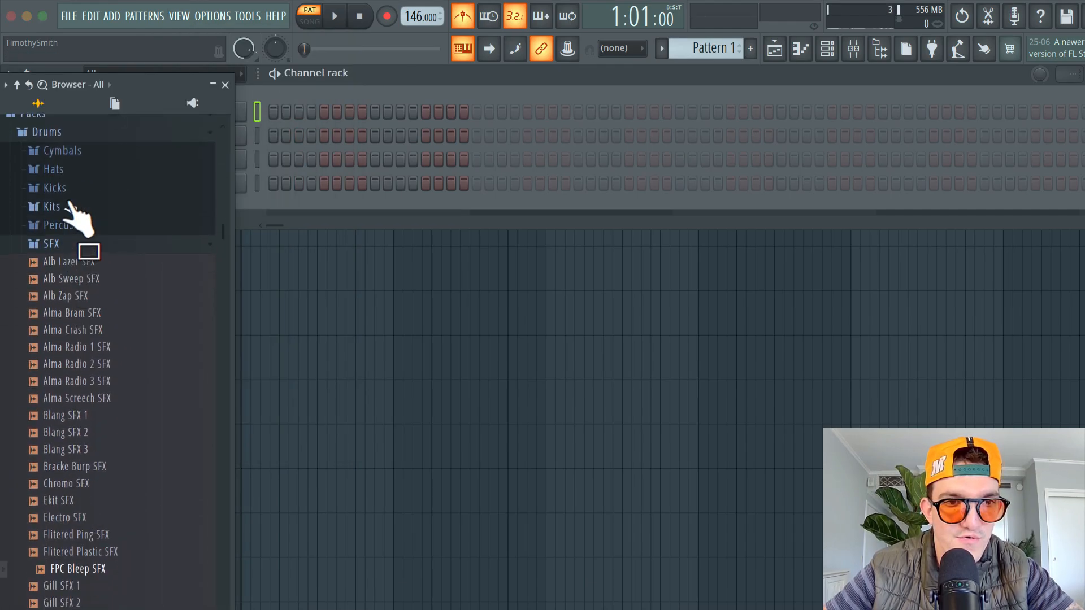
pyautogui.scroll(5, 79, 195)
pyautogui.click(74, 339)
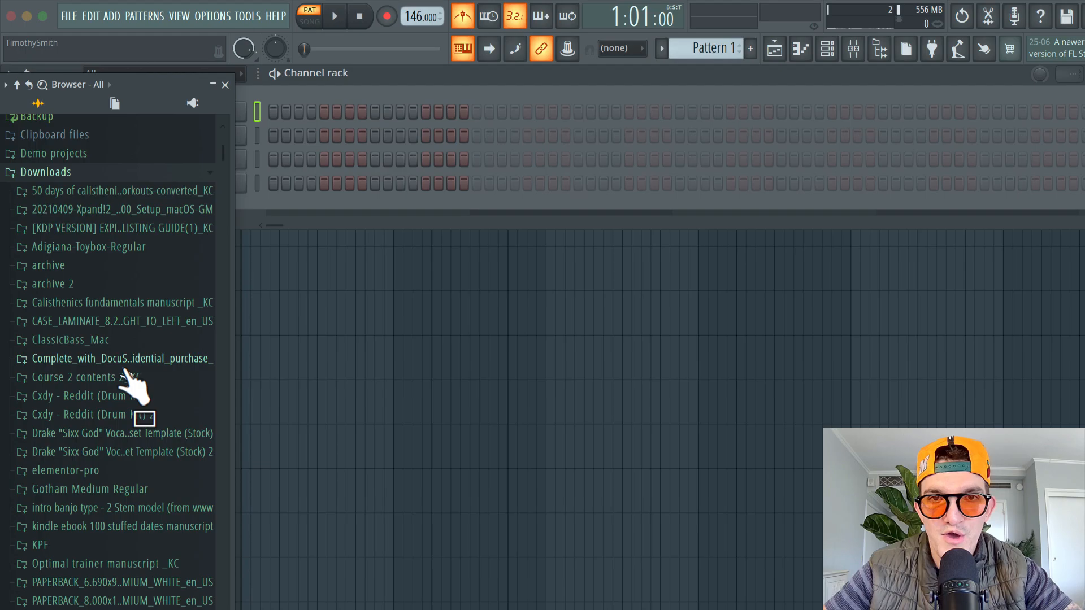
pyautogui.click(122, 396)
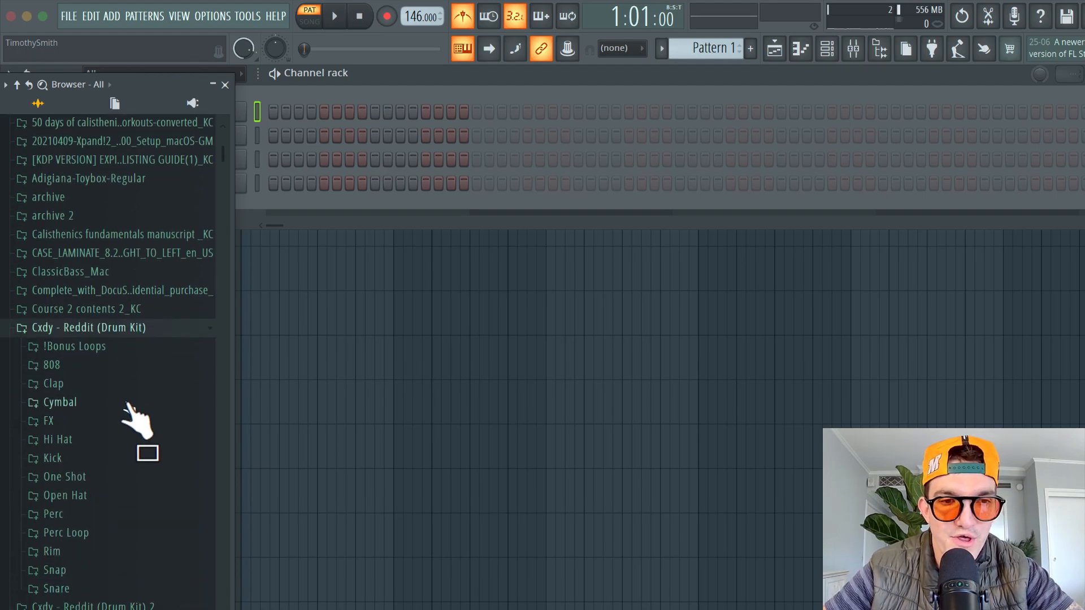
pyautogui.click(127, 439)
pyautogui.click(115, 494)
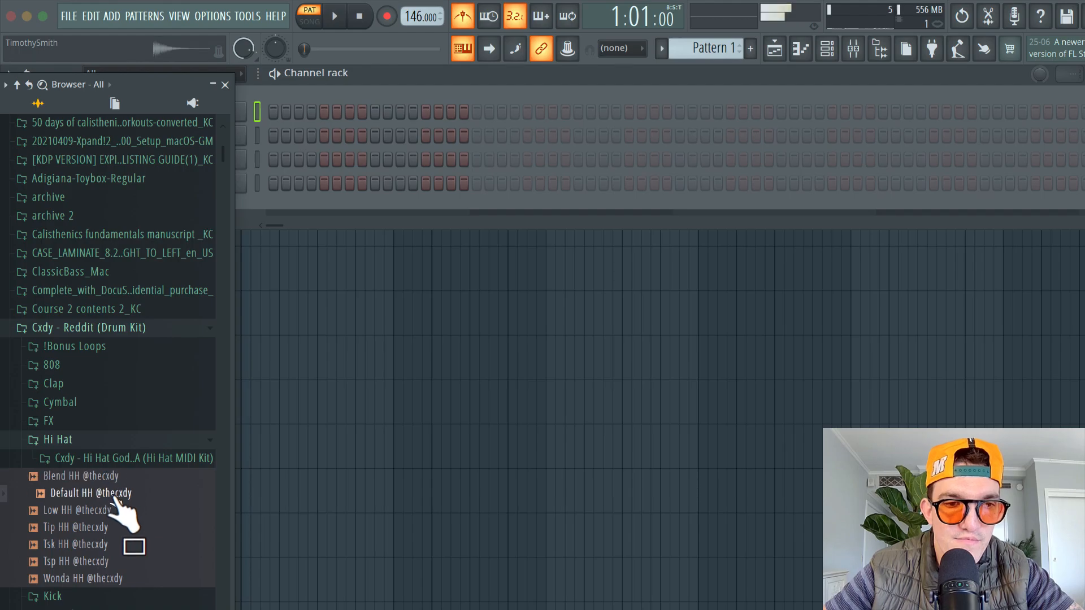
pyautogui.moveTo(116, 496); pyautogui.dragTo(186, 229)
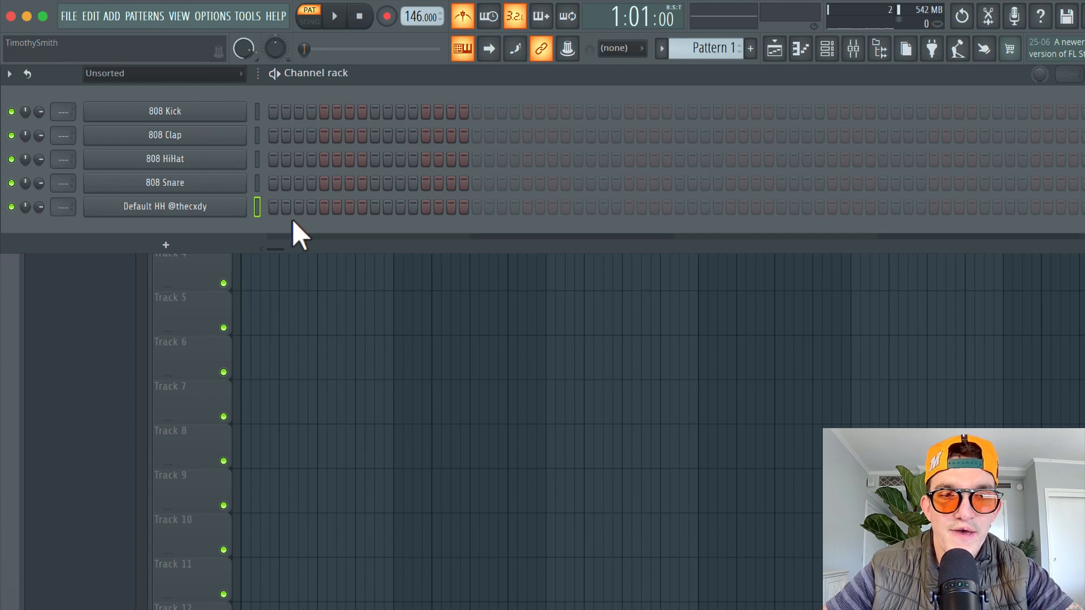
# Step: Draw 808 Snare notes on A#5 at the ninth step of each of bars 1 to 4 in its piano roll
pyautogui.rightClick(237, 186)
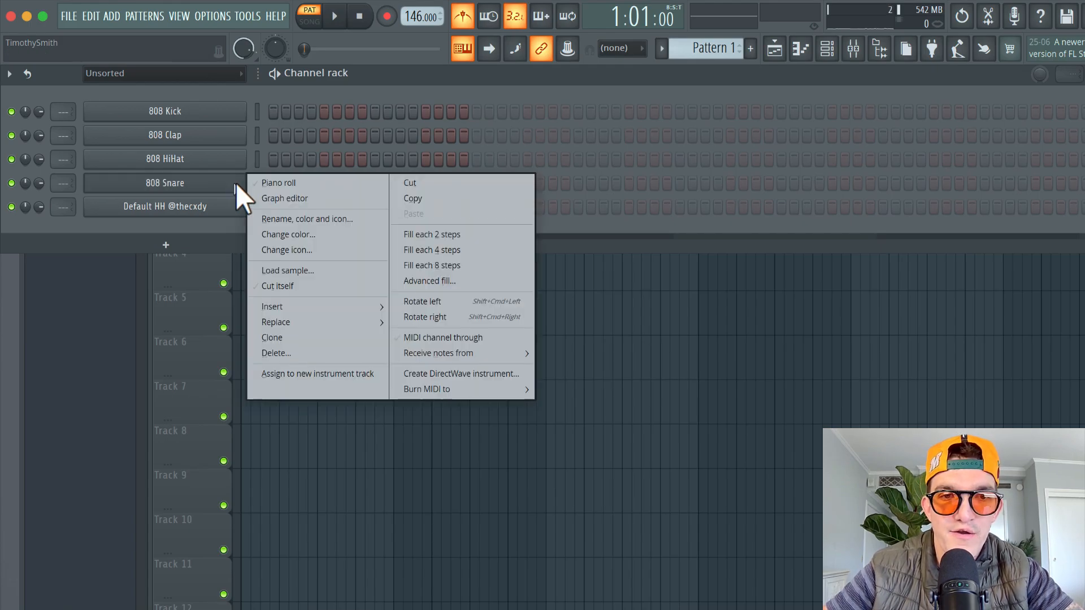
pyautogui.click(280, 187)
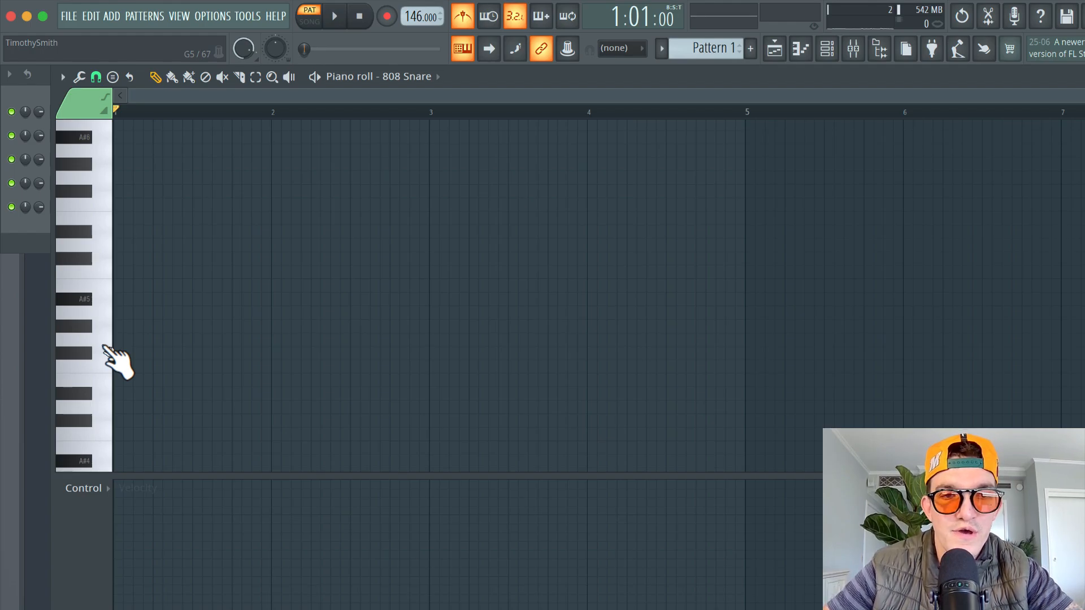
pyautogui.press('space')
pyautogui.click(202, 299)
pyautogui.click(352, 299)
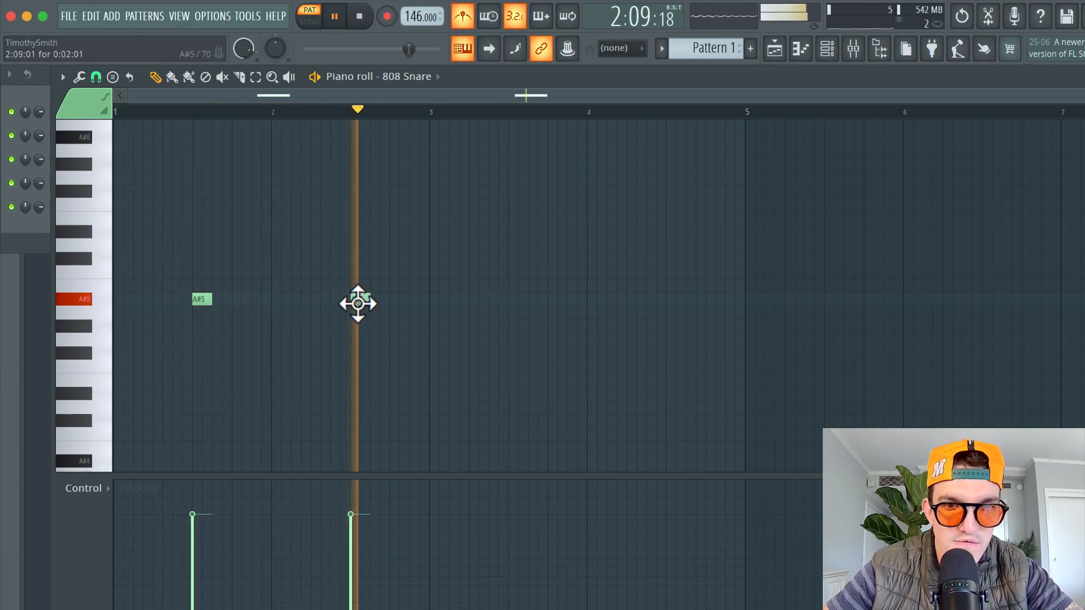
pyautogui.click(508, 301)
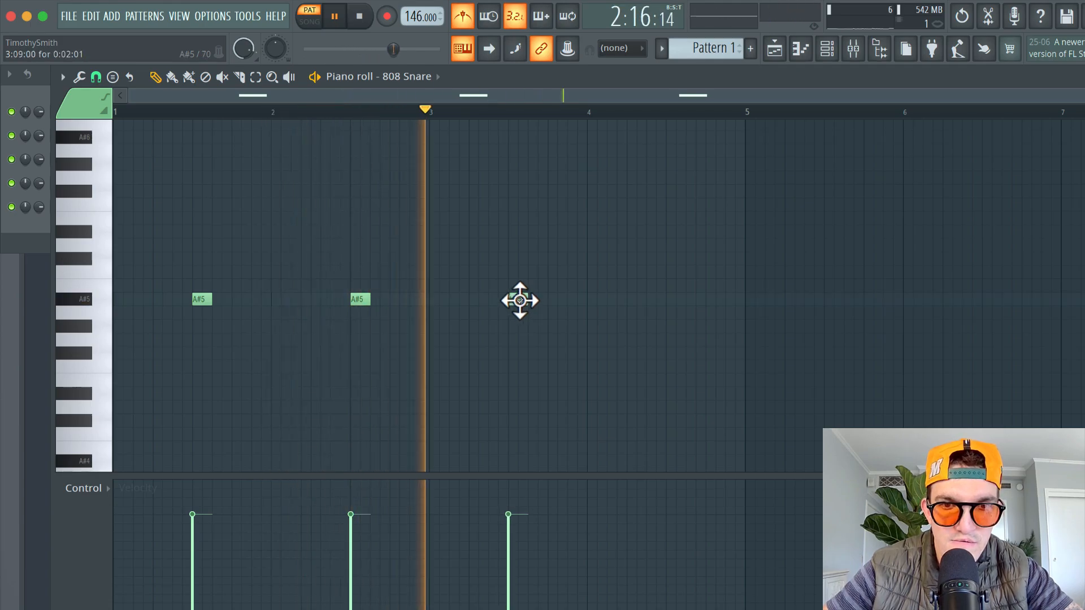
pyautogui.click(674, 300)
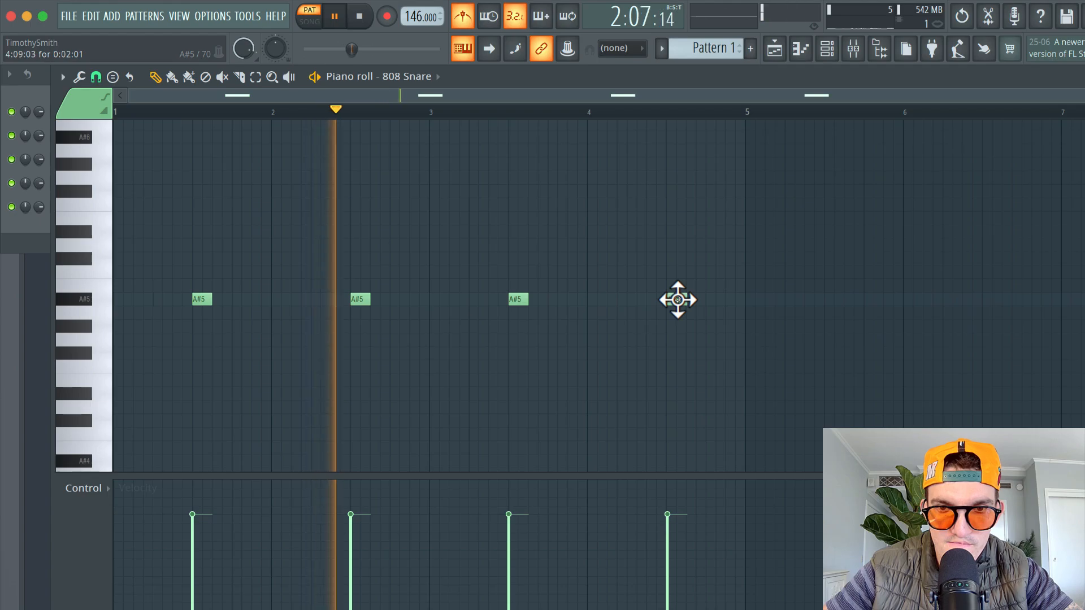
pyautogui.press('space')
# Step: Fill every second step of the Default HH channel with hits and play the pattern
pyautogui.press('F6')
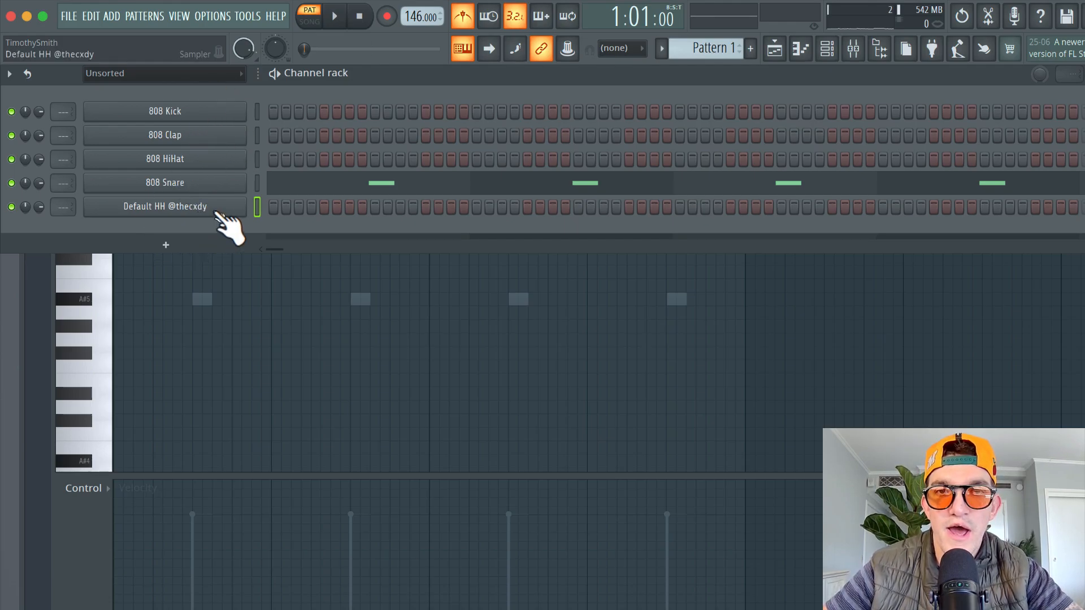
pyautogui.rightClick(183, 208)
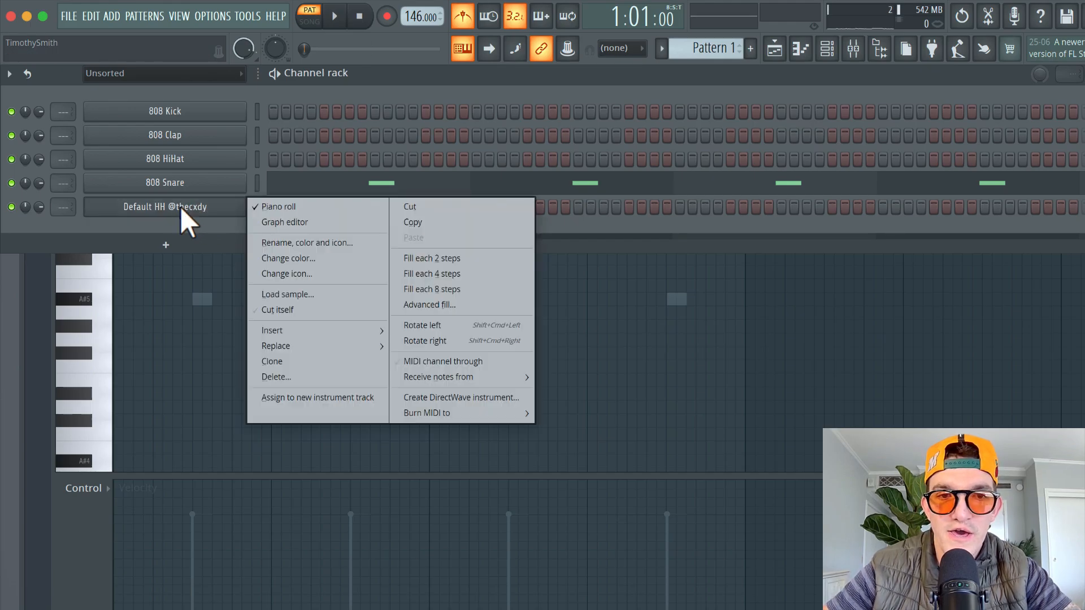
pyautogui.click(478, 257)
pyautogui.press('space')
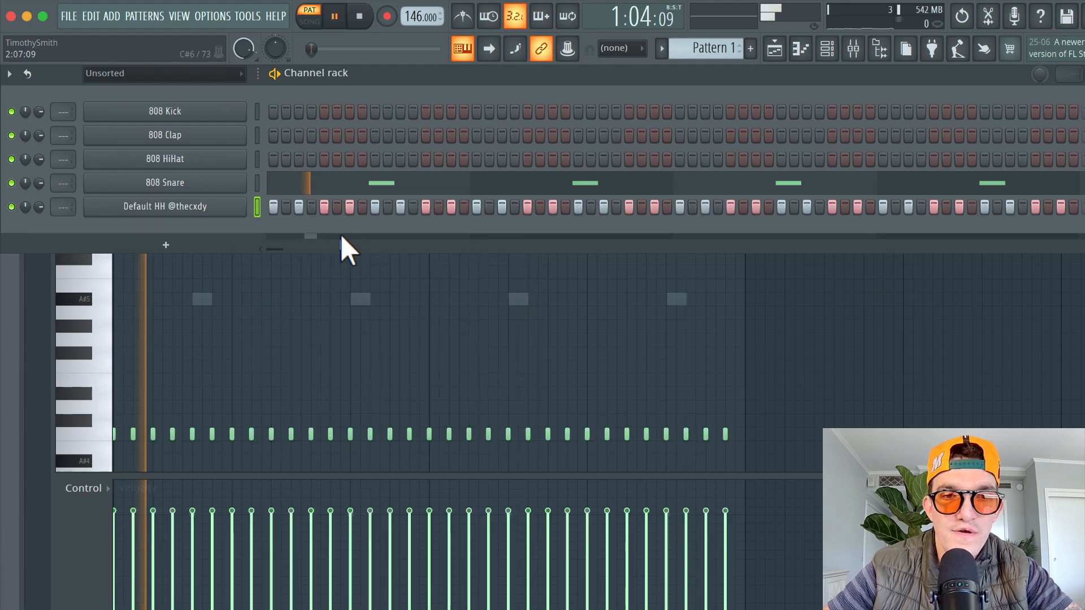
# Step: Try an extra Default HH hit on the twelfth step of bar 1 during playback
pyautogui.click(409, 206)
pyautogui.click(409, 205)
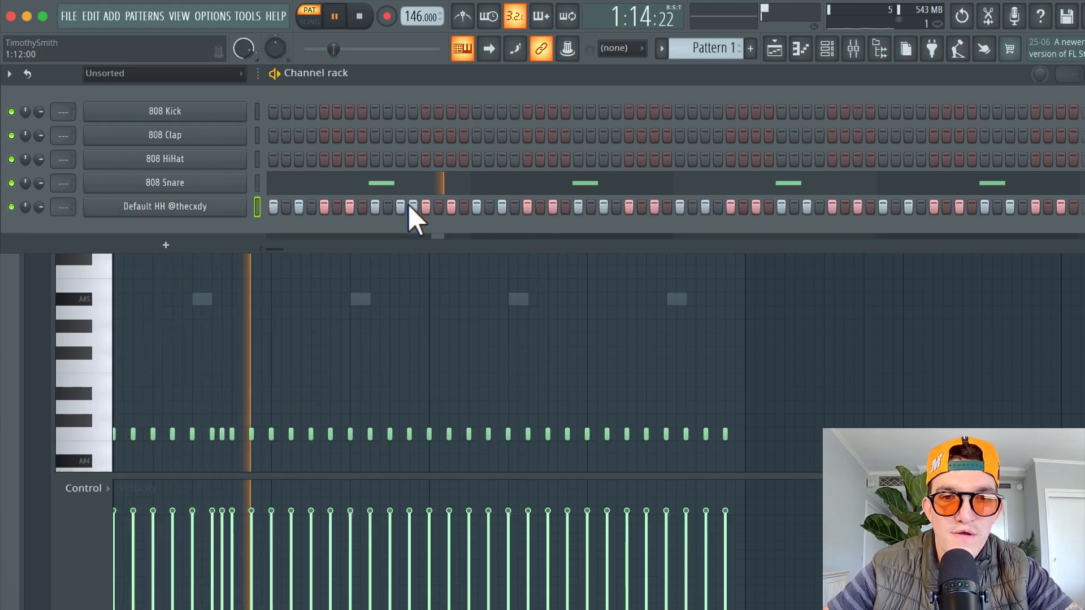
pyautogui.press('space')
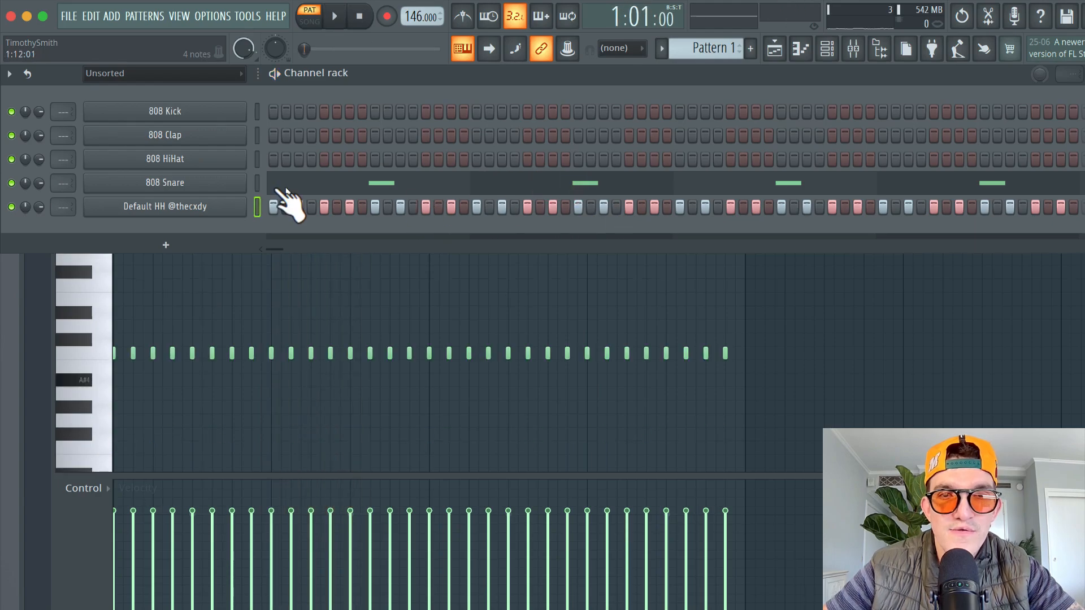
# Step: Add four C5 hi-hat notes at 1:06, 2:04, 3:06 and 4:04 in the Default HH piano roll and play them back
pyautogui.rightClick(213, 208)
pyautogui.click(208, 263)
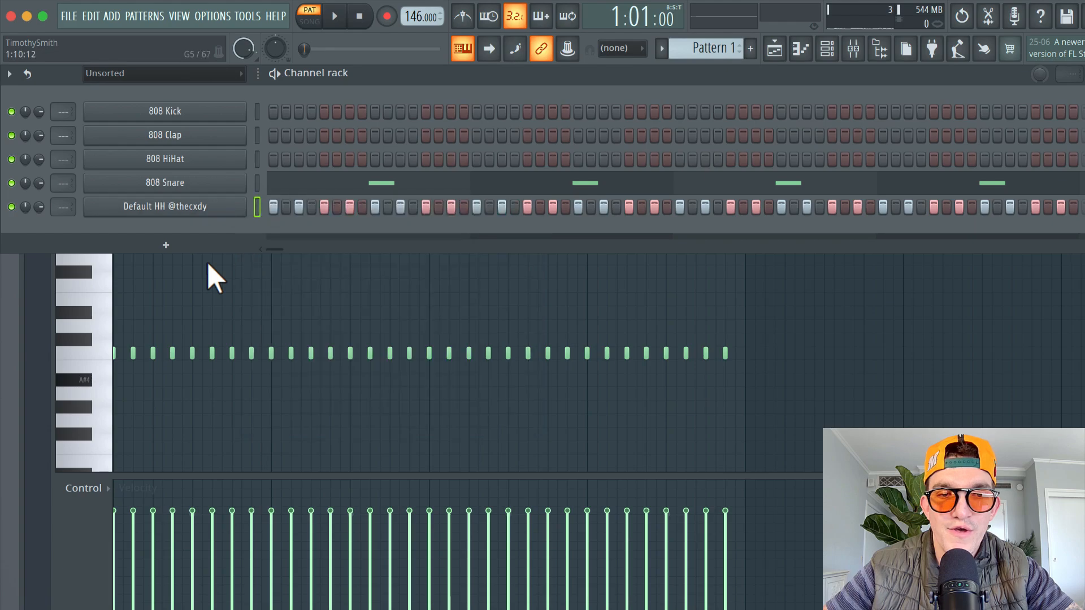
pyautogui.press('F6')
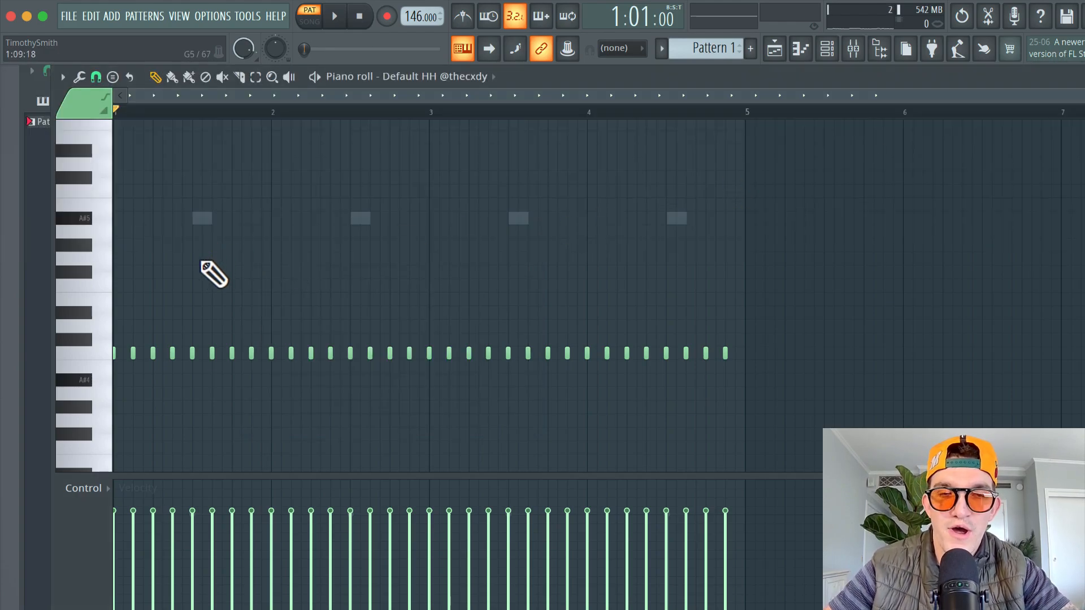
pyautogui.hotkey('ctrl', 'v')
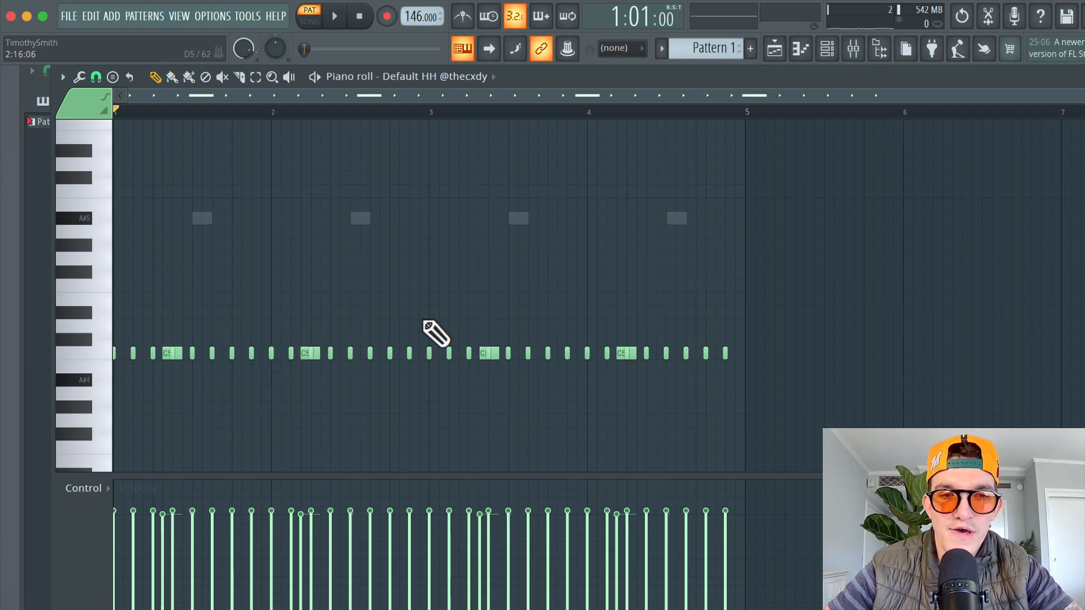
pyautogui.press('space')
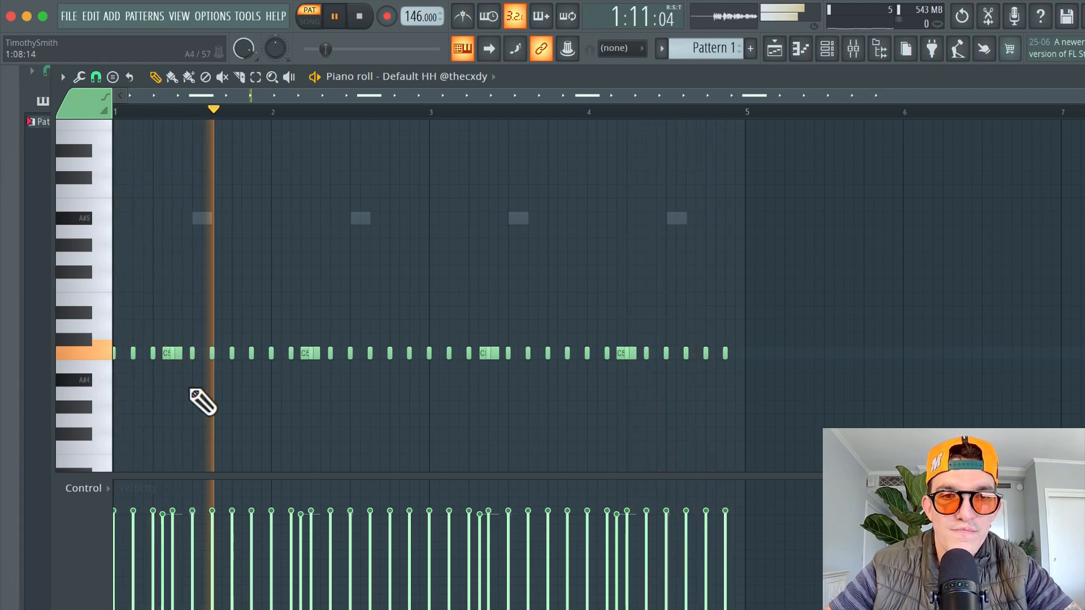
pyautogui.press('space')
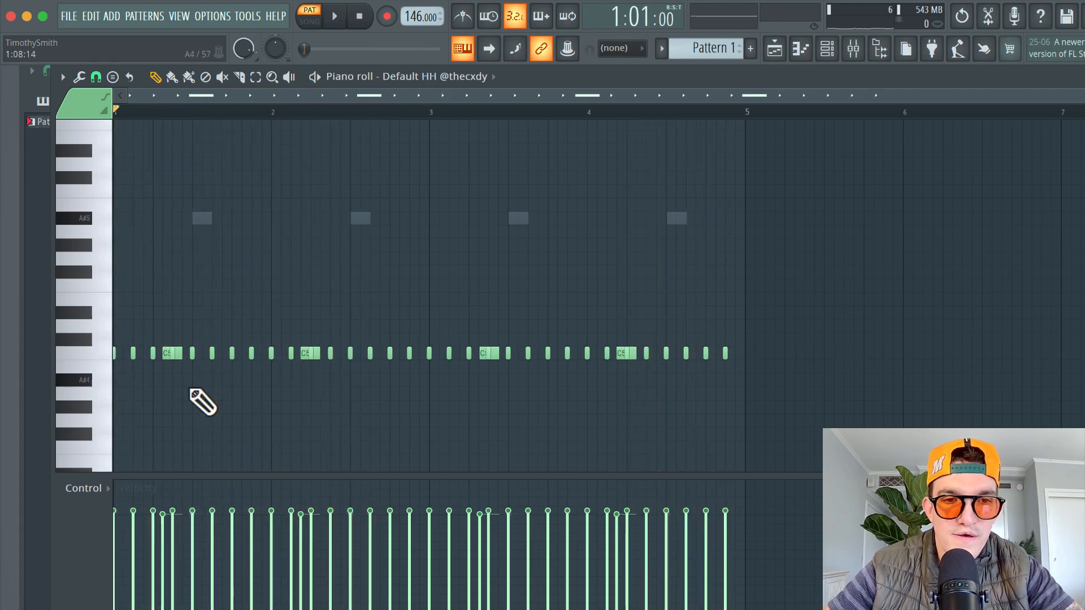
# Step: Delete the Default HH notes at 1:13, 3:01 and 3:13 during playback to leave gaps in the pattern
pyautogui.scroll(2, 172, 402)
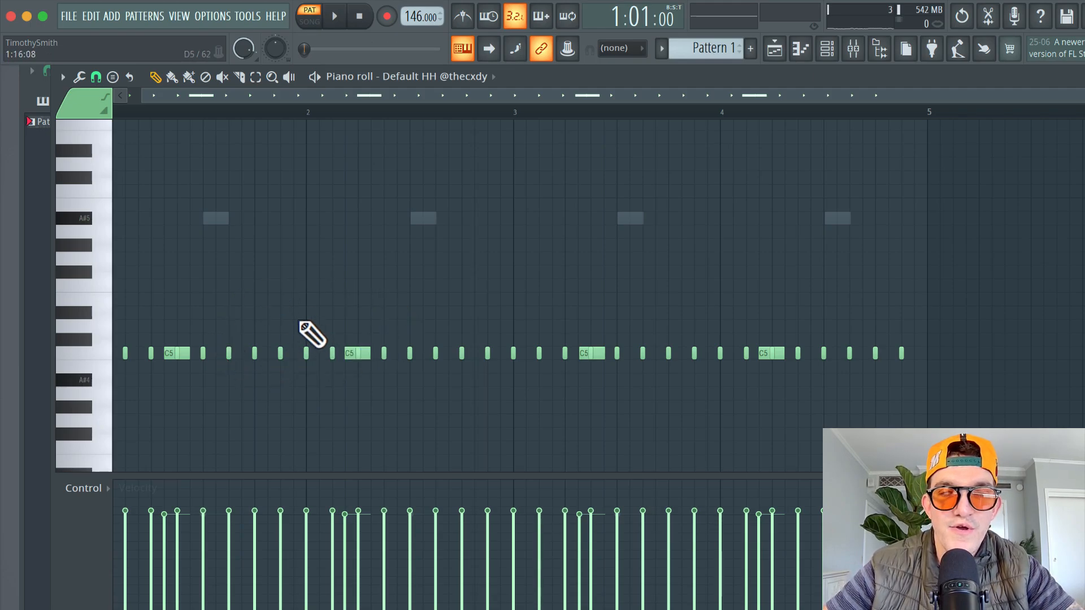
pyautogui.scroll(-3, 331, 421)
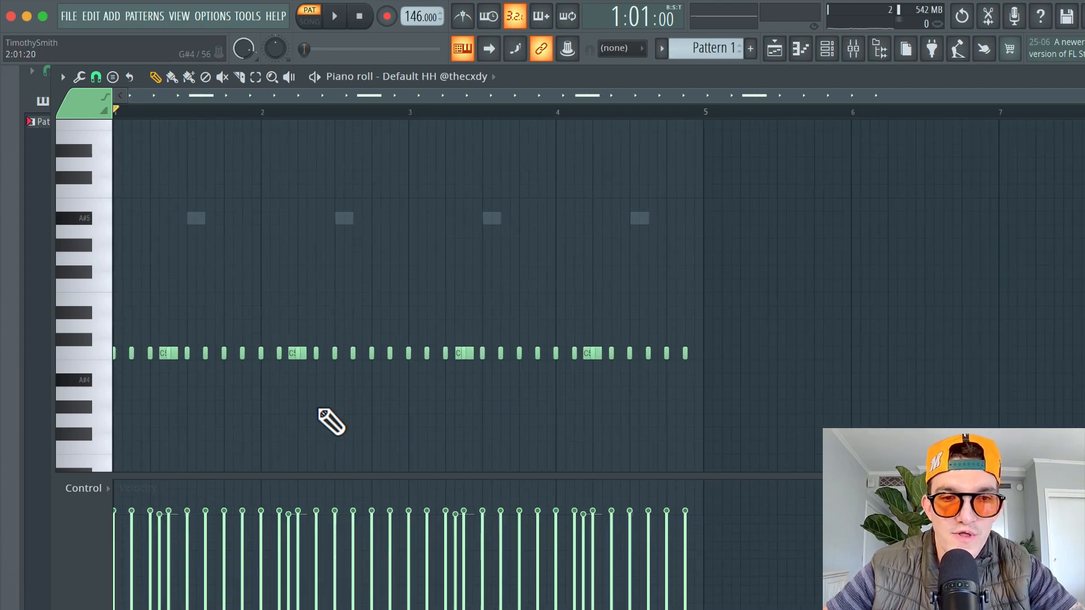
pyautogui.press('space')
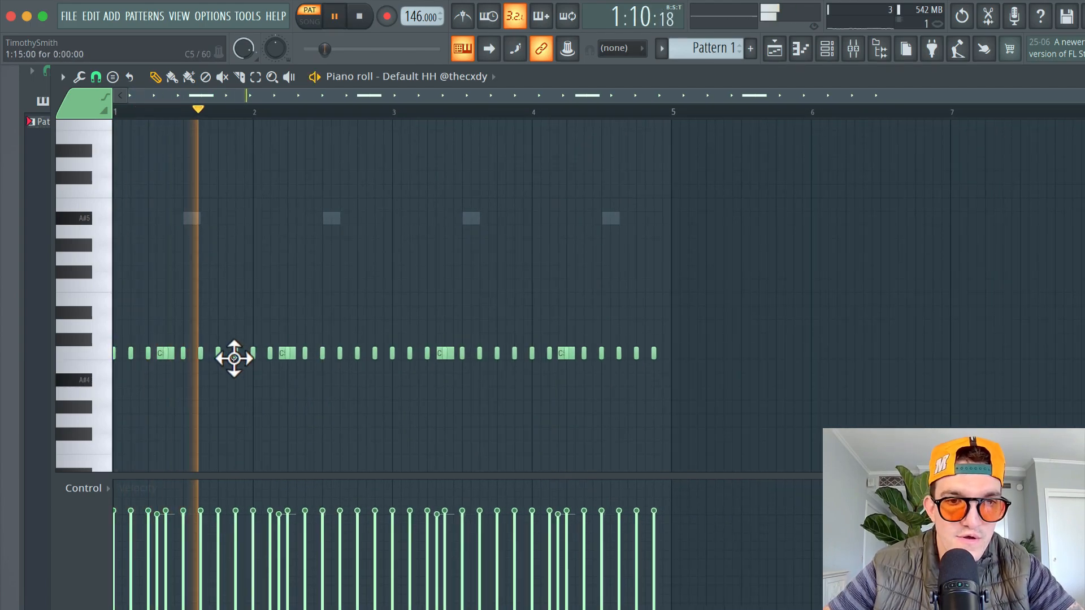
pyautogui.rightClick(219, 354)
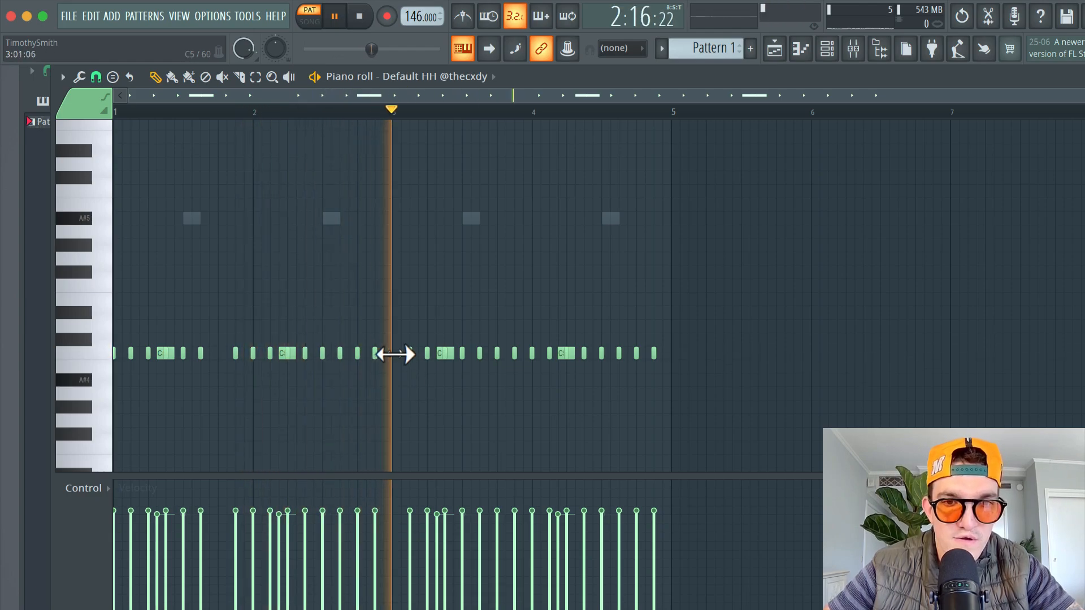
pyautogui.rightClick(392, 354)
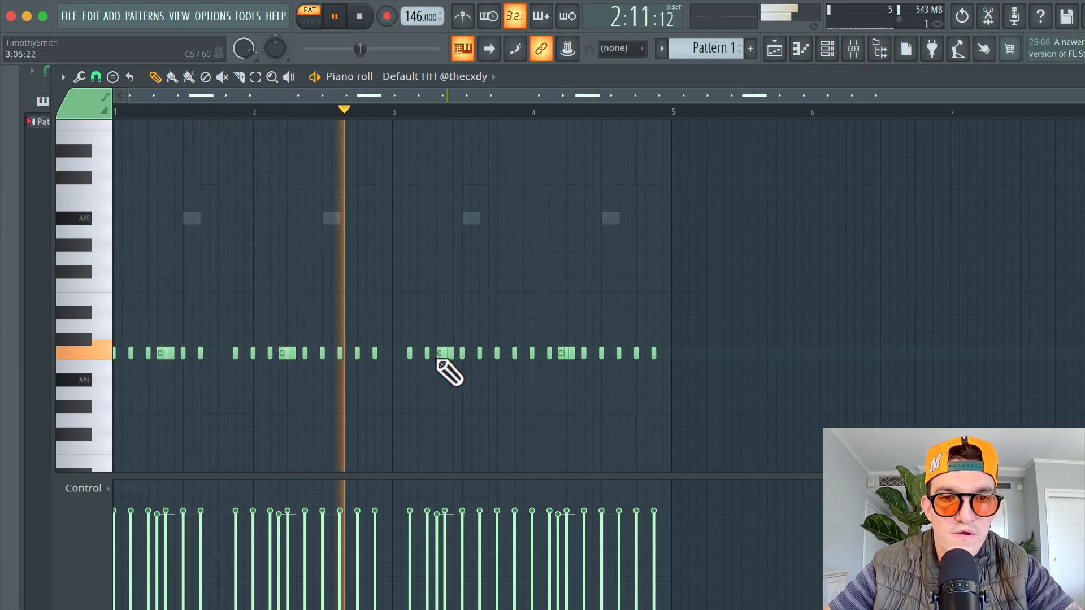
pyautogui.rightClick(497, 353)
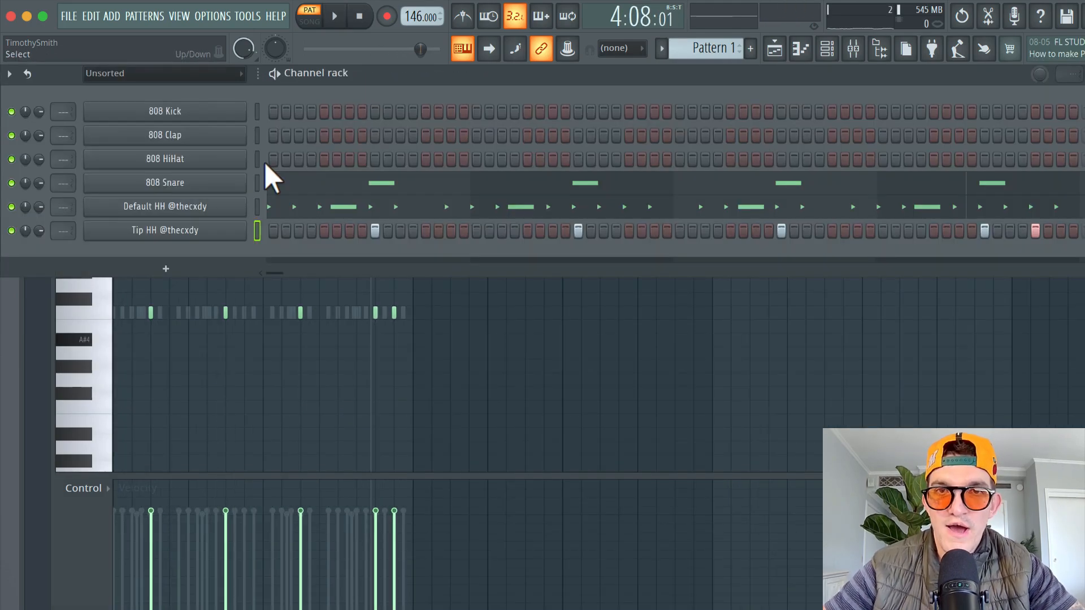
# Step: Add the Blocka OH sample from the drum kit's Open Hat folder to the channel rack
pyautogui.click(180, 17)
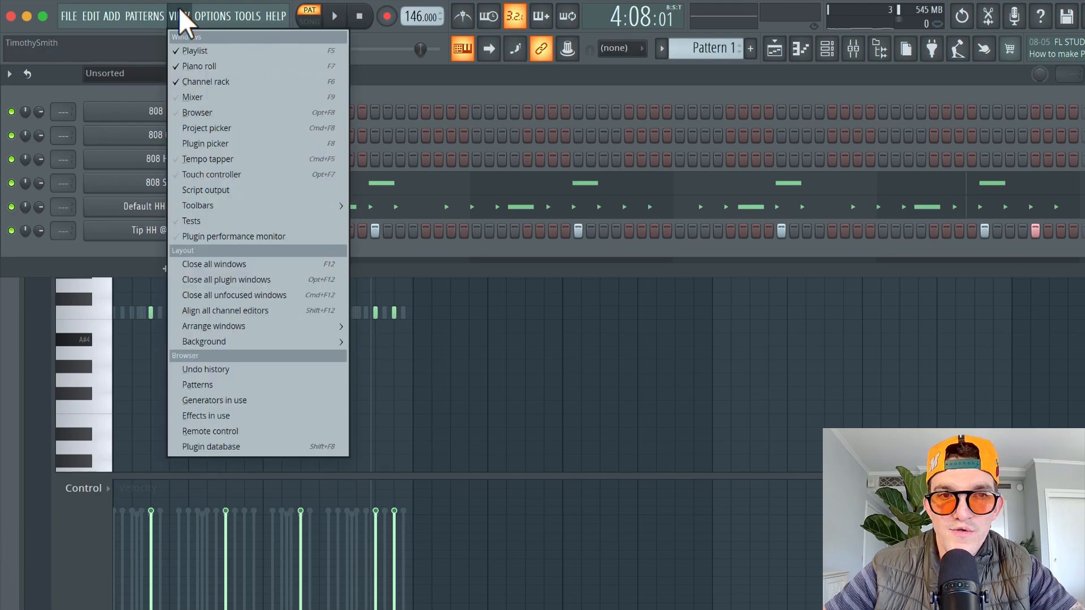
pyautogui.click(196, 115)
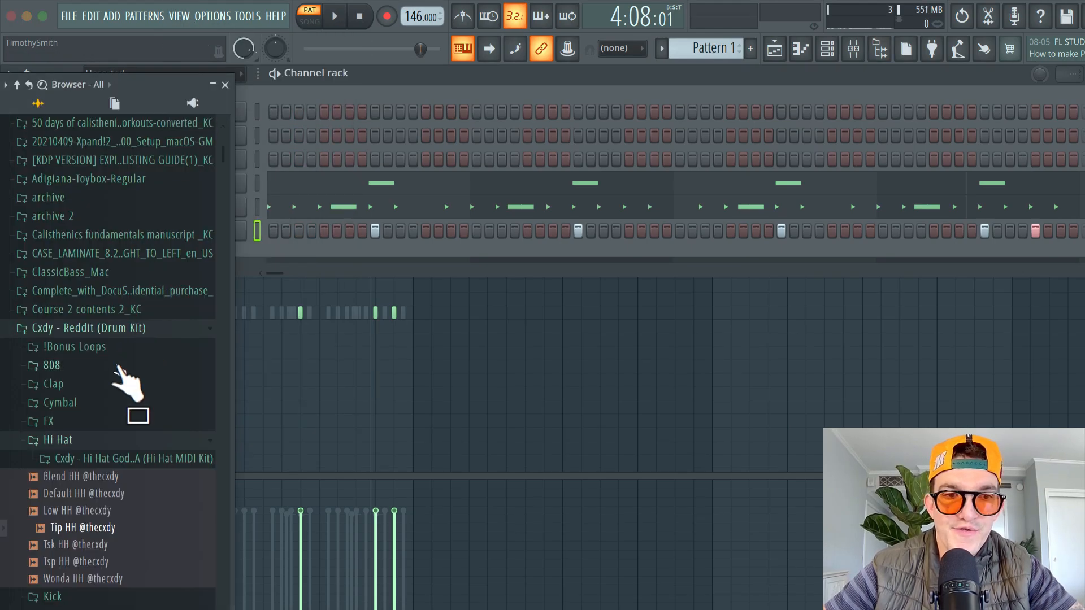
pyautogui.scroll(-5, 106, 446)
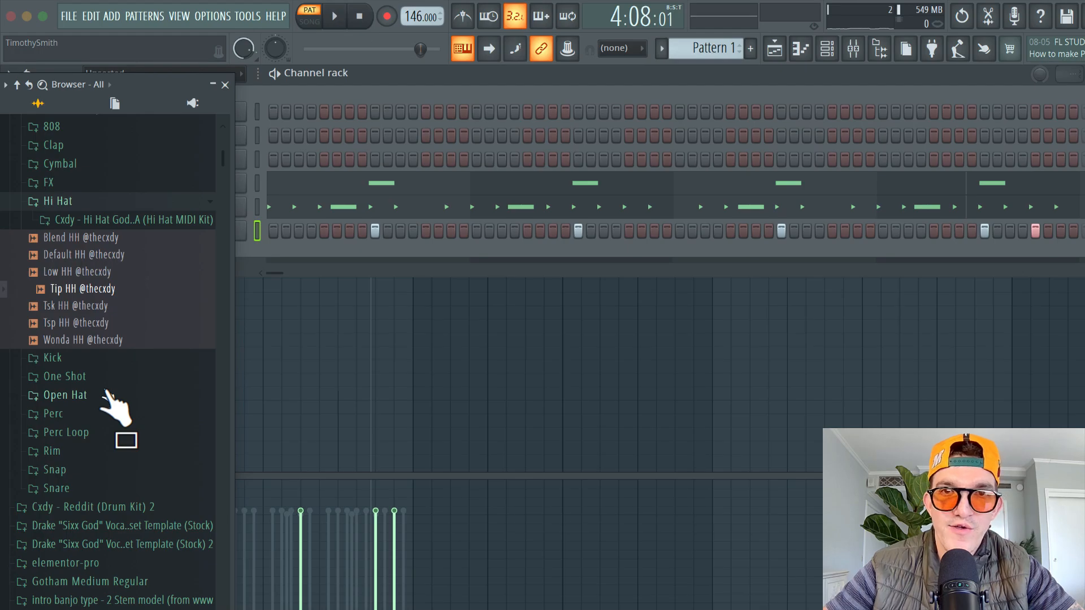
pyautogui.click(107, 396)
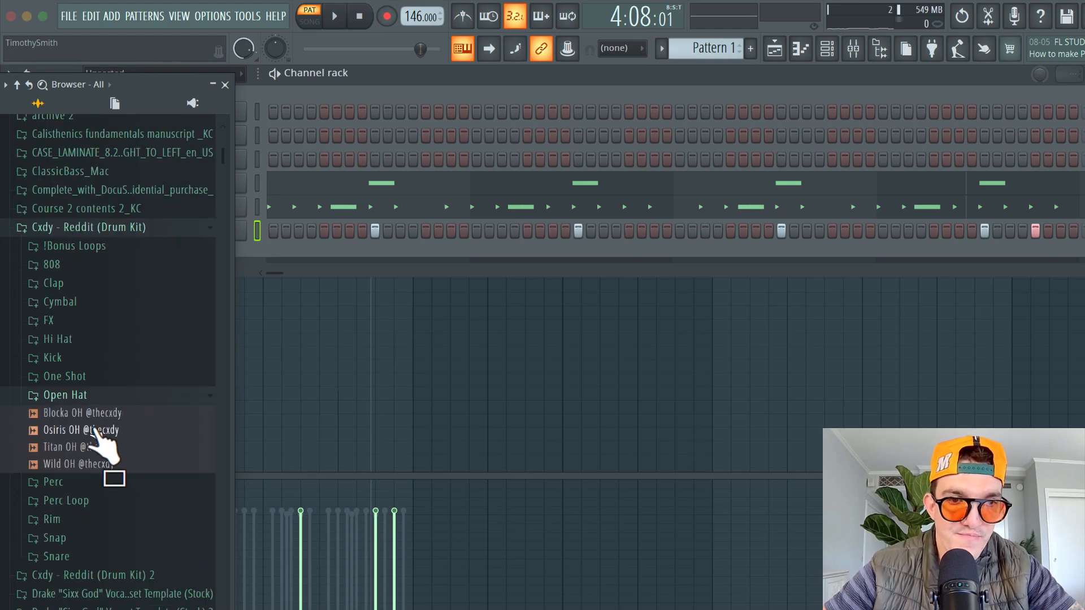
pyautogui.moveTo(94, 414); pyautogui.dragTo(216, 253)
# Step: Add C5 open-hat notes at 1:11, 2:09, 2:13, 3:11, 4:09 and 4:13 in the Blocka OH piano roll during playback
pyautogui.press('space')
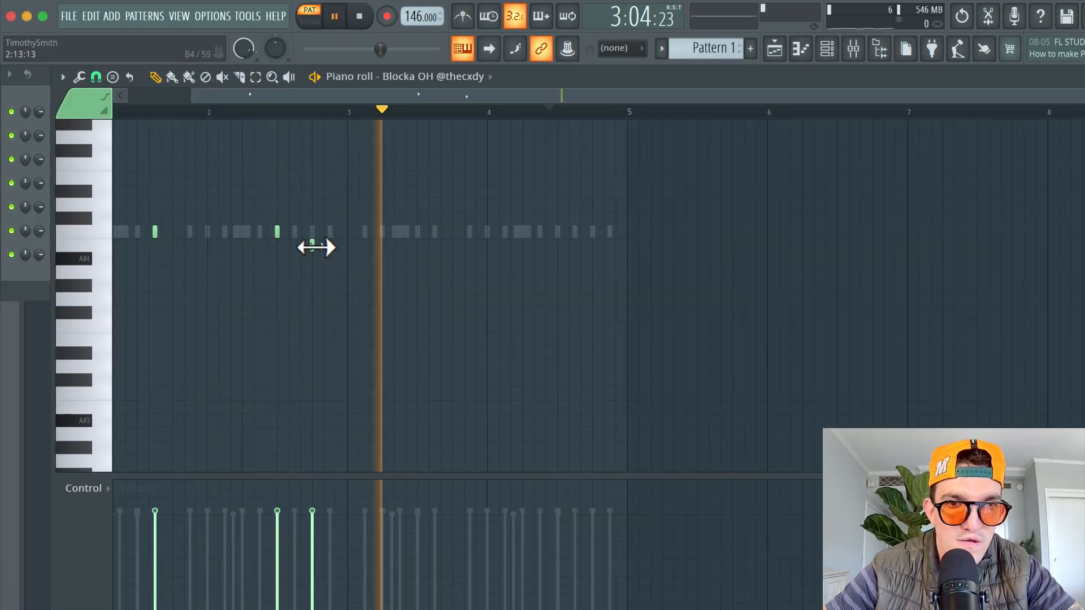
pyautogui.click(312, 232)
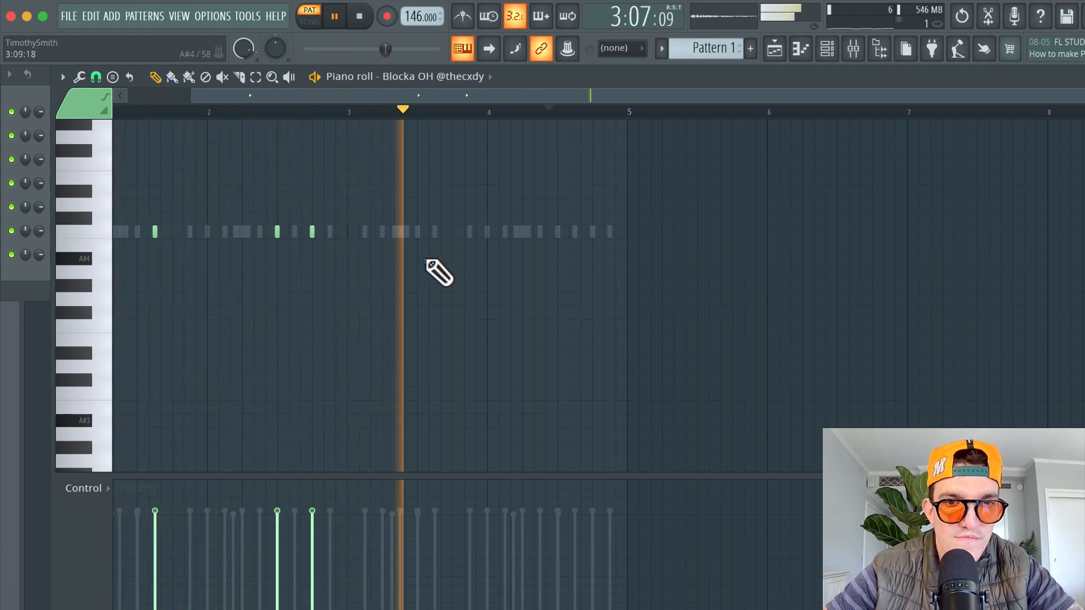
pyautogui.click(435, 245)
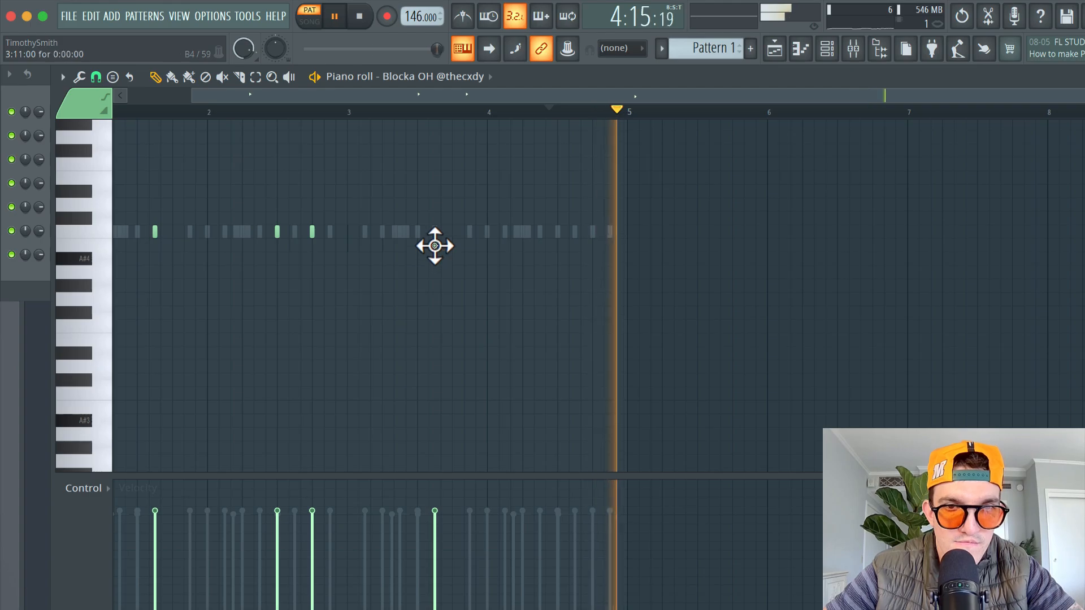
pyautogui.moveTo(433, 245); pyautogui.dragTo(433, 233)
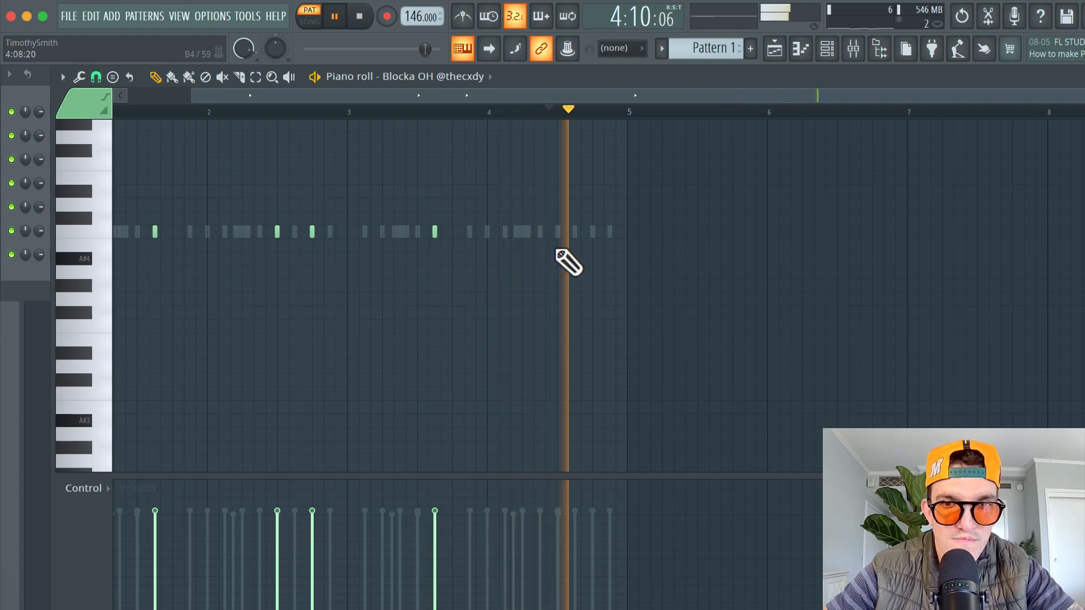
pyautogui.click(558, 233)
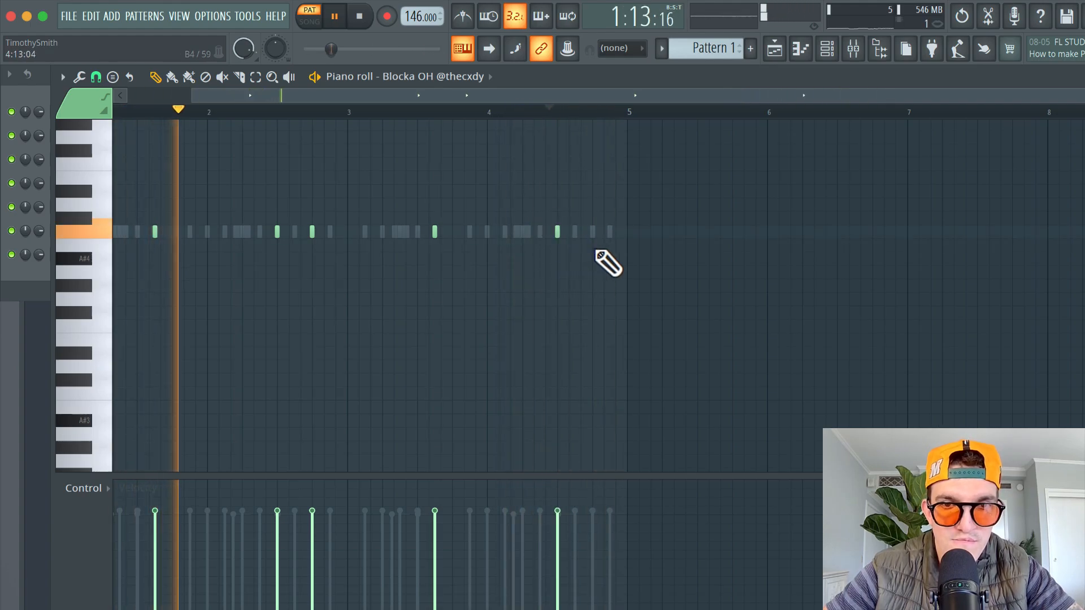
pyautogui.click(592, 233)
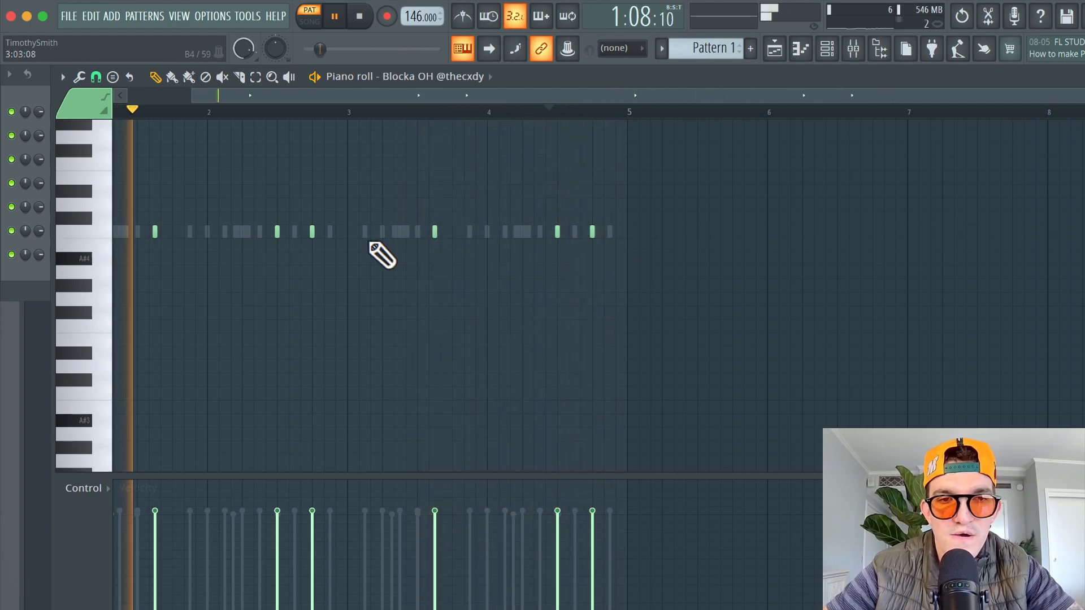
pyautogui.moveTo(399, 99); pyautogui.dragTo(362, 183)
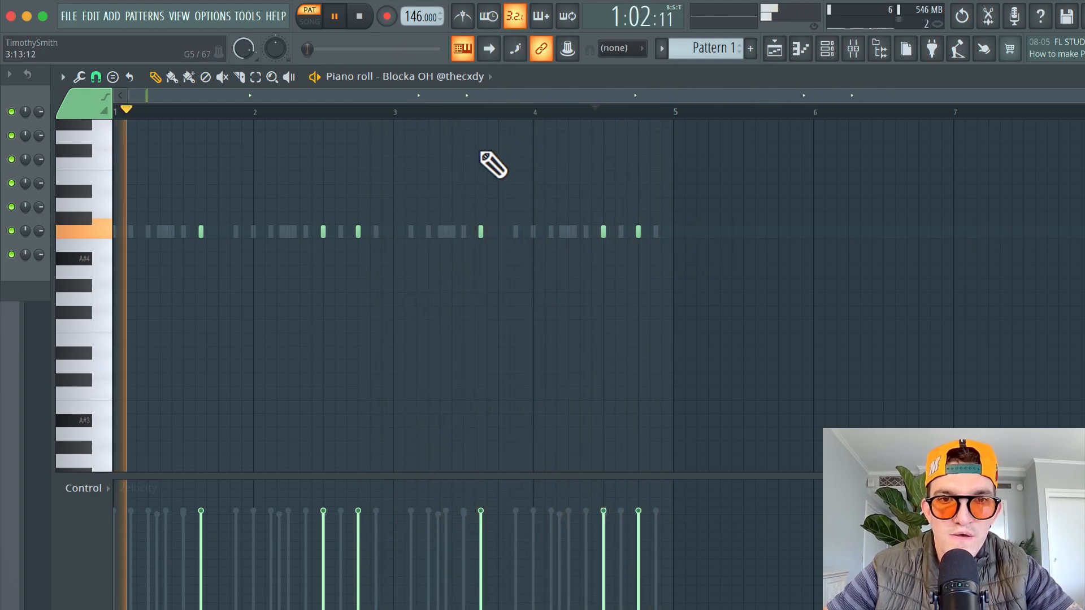
pyautogui.press('space')
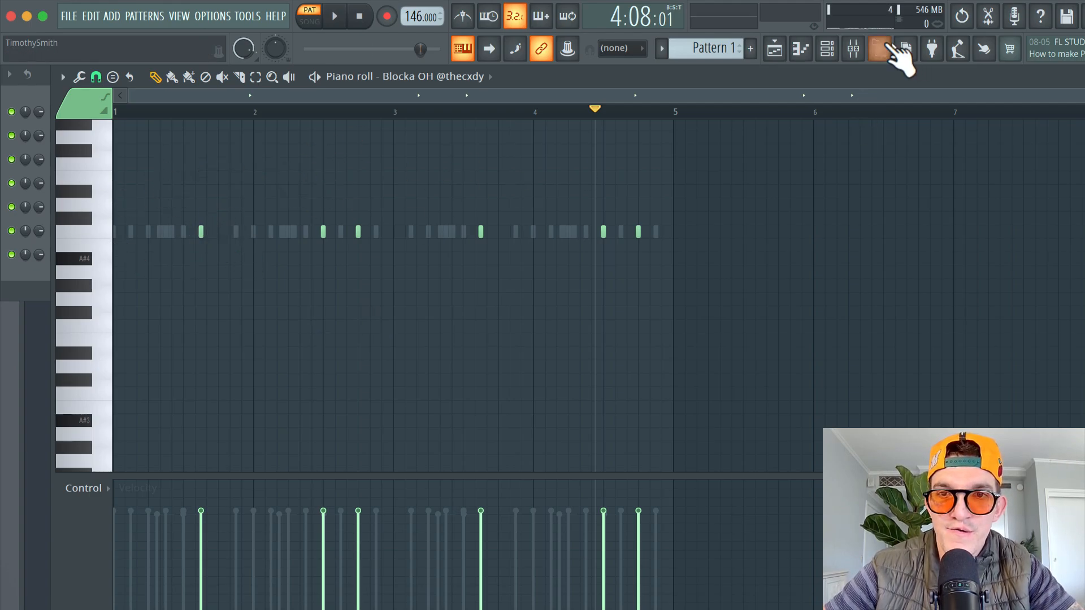
# Step: Add the Go To Kick sample from the drum kit's Kick folder to the channel rack as a new channel
pyautogui.click(827, 49)
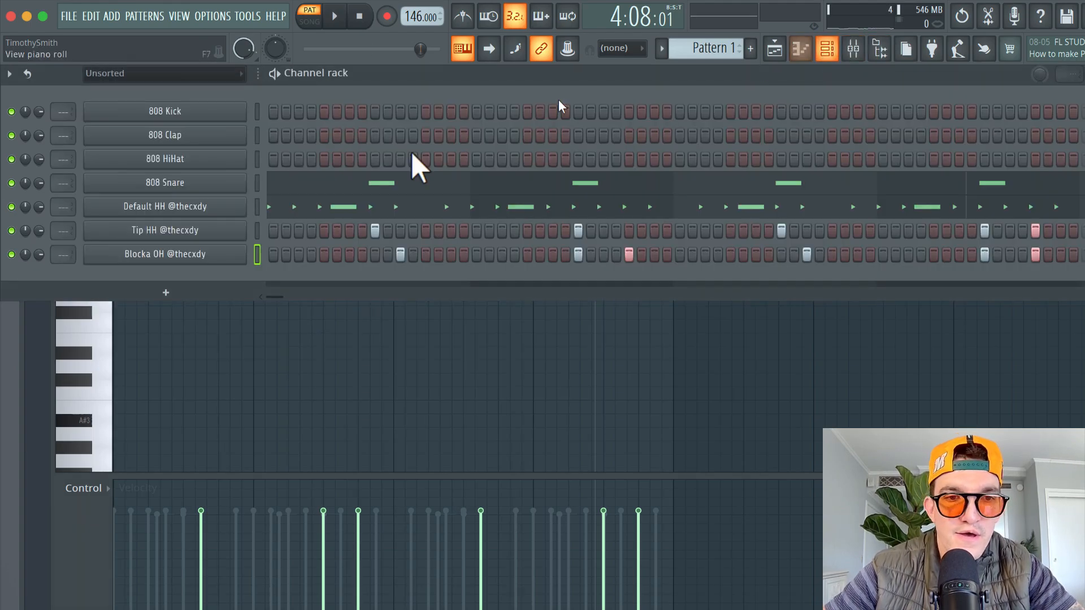
pyautogui.click(181, 15)
pyautogui.click(201, 112)
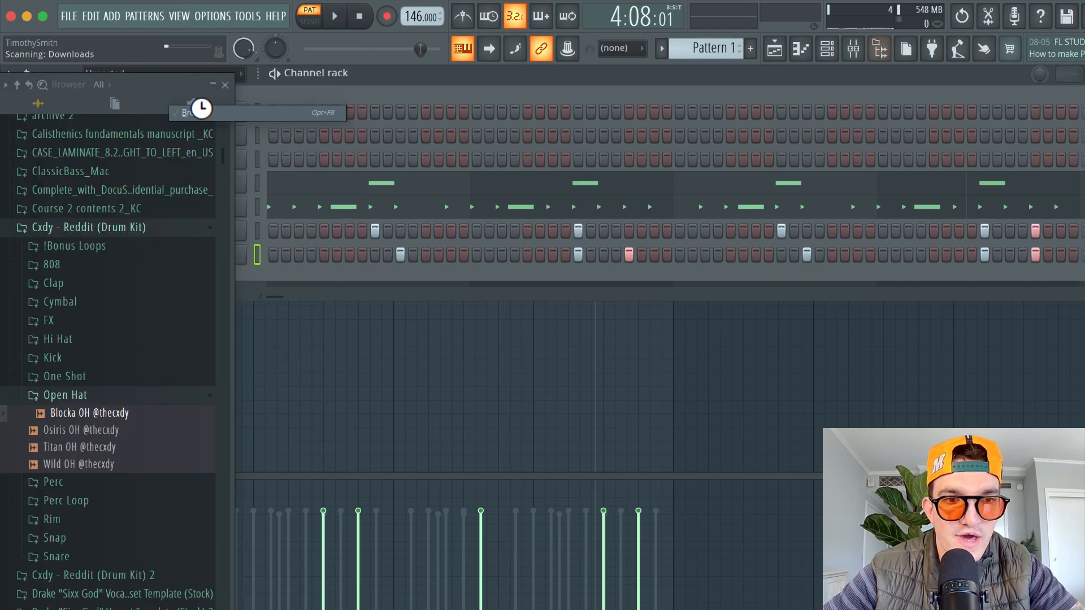
pyautogui.click(110, 366)
pyautogui.click(93, 435)
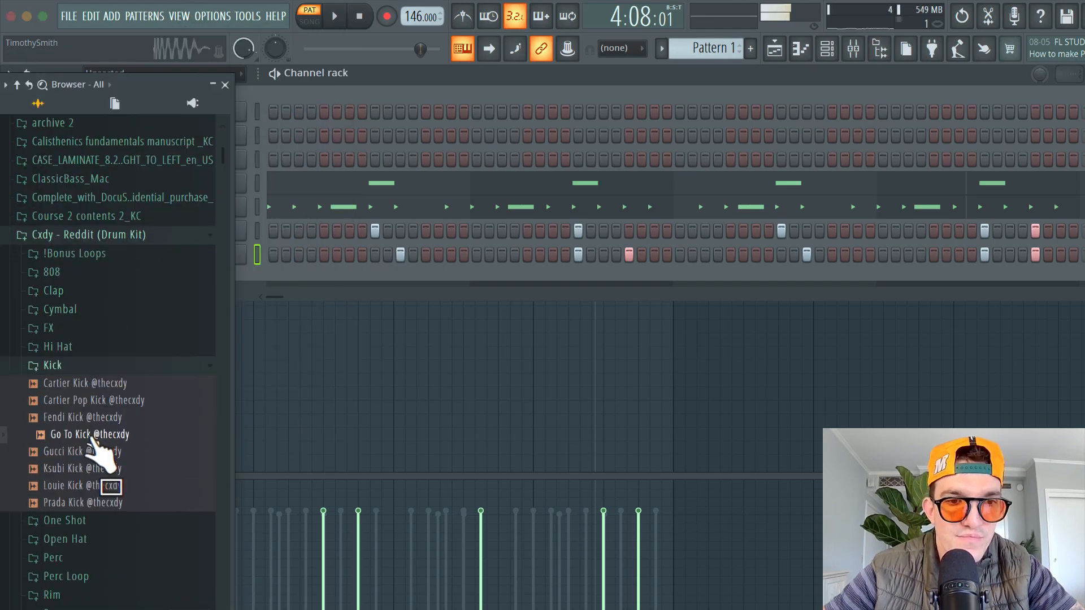
pyautogui.moveTo(93, 441); pyautogui.dragTo(186, 294)
# Step: Place Go To Kick hits at 1:01, 1:11, 2:09, 2:13, 3:01, 3:11, 4:09 and 4:13 and play back the pattern
pyautogui.press('space')
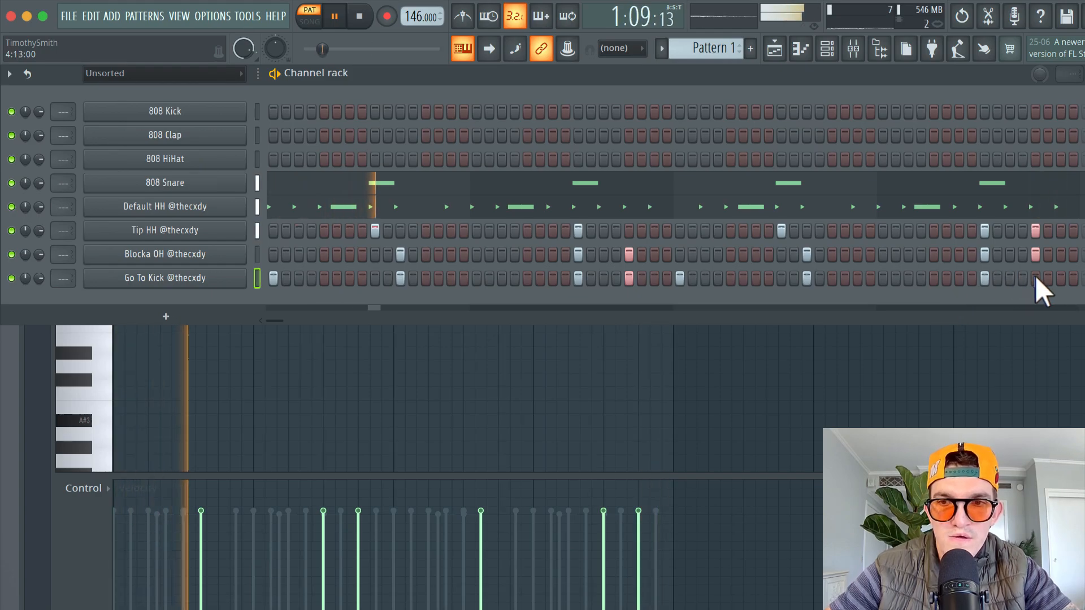
pyautogui.click(1036, 277)
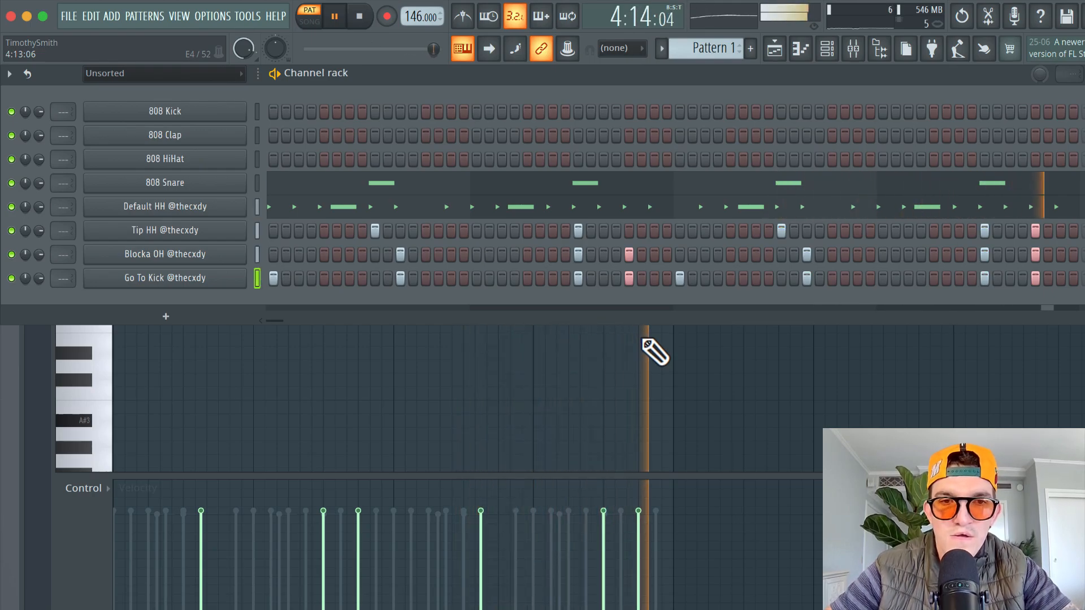
pyautogui.press('space')
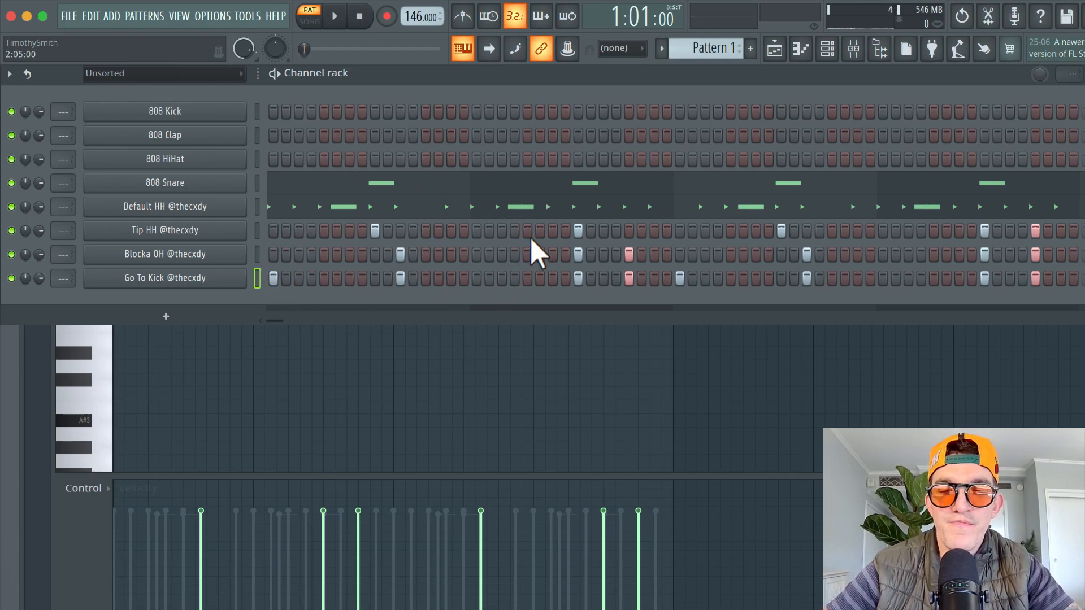
pyautogui.press('space')
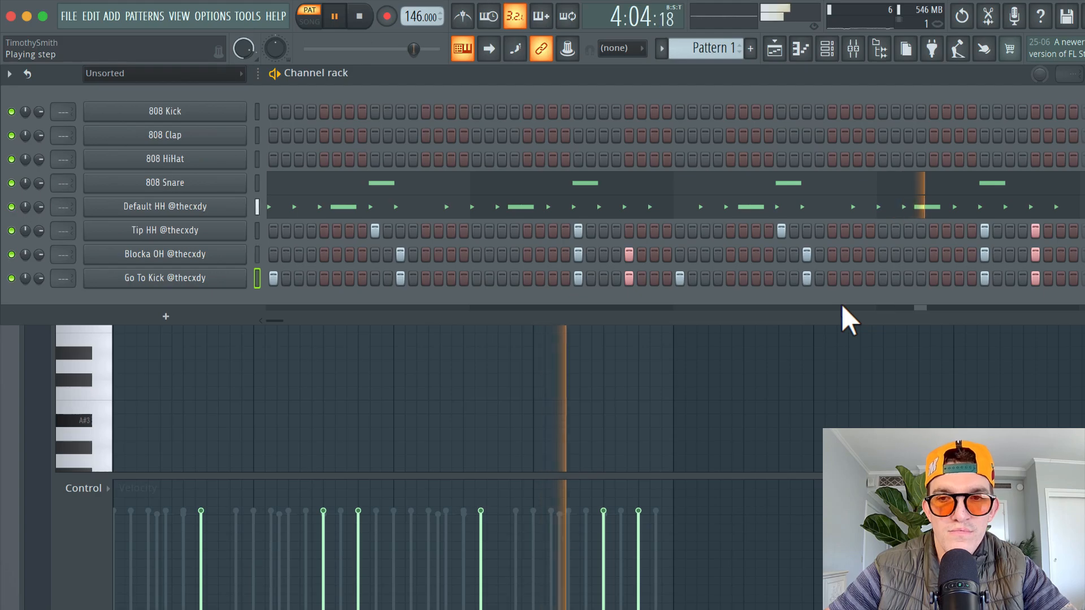
pyautogui.press('space')
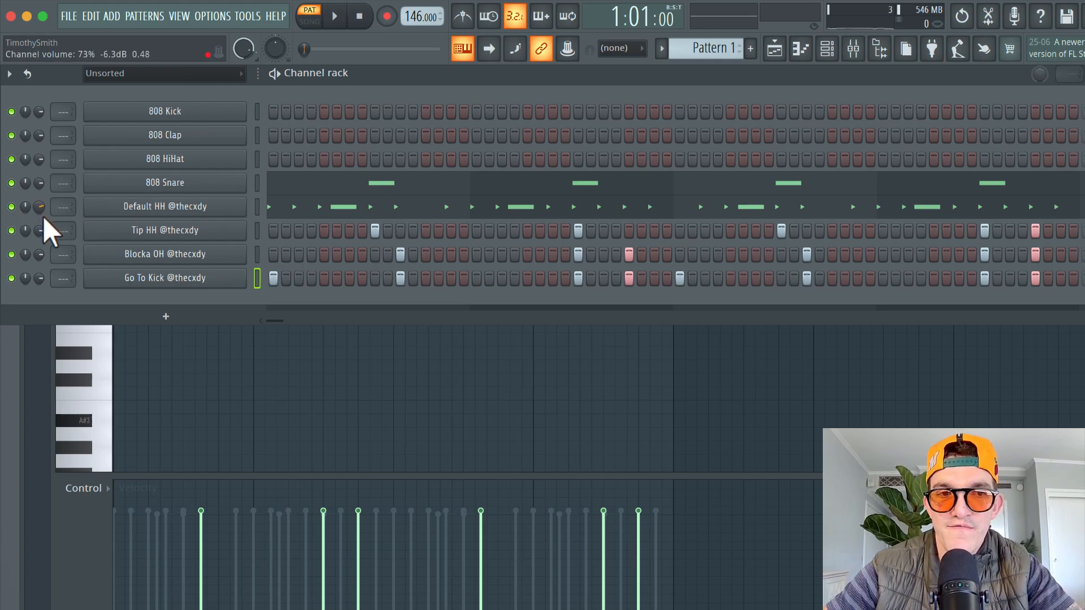
# Step: Lower the Default HH channel's volume to 66% and reduce it further during playback
pyautogui.moveTo(43, 216); pyautogui.dragTo(45, 225)
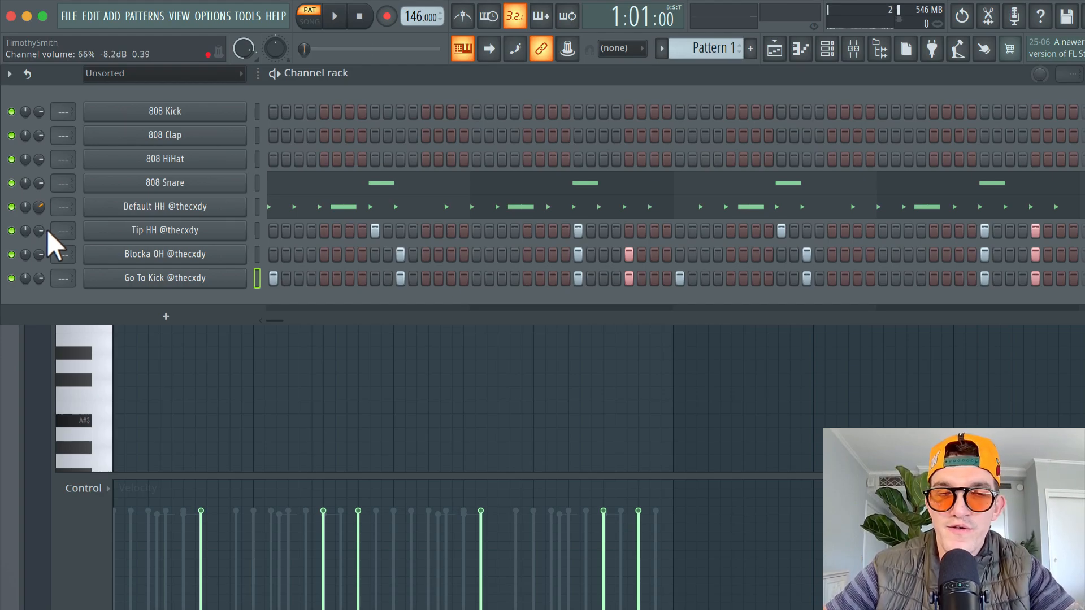
pyautogui.press('space')
pyautogui.moveTo(42, 205); pyautogui.dragTo(48, 232)
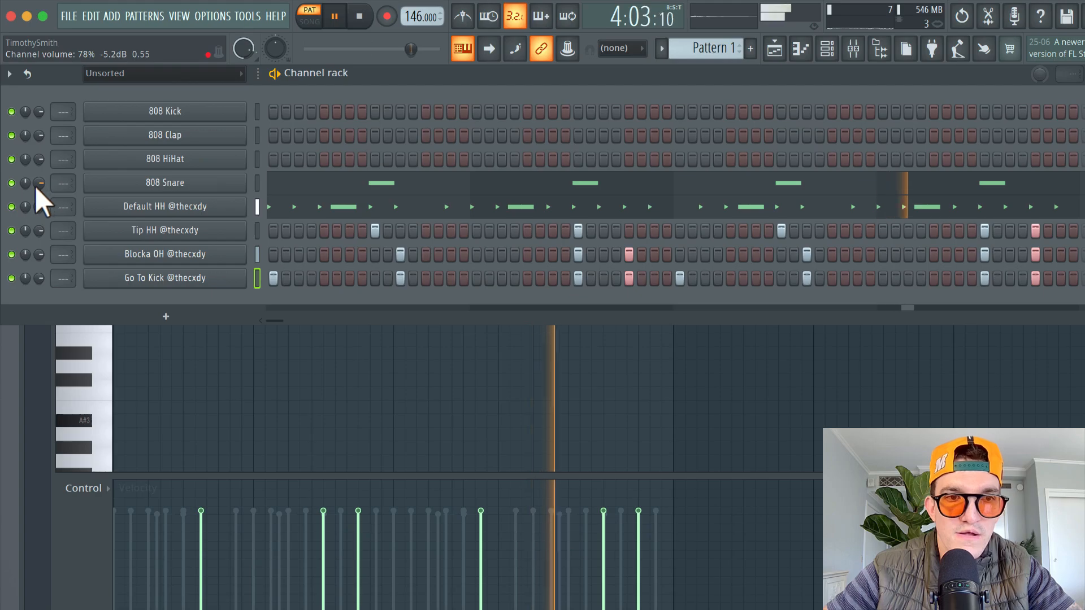
# Step: Lower the 808 Snare, Tip HH and Go To Kick channel volumes during playback, bringing Tip HH to about 71%
pyautogui.moveTo(35, 185)
pyautogui.mouseDown()
pyautogui.moveTo(42, 213)
pyautogui.moveTo(35, 189)
pyautogui.mouseUp()
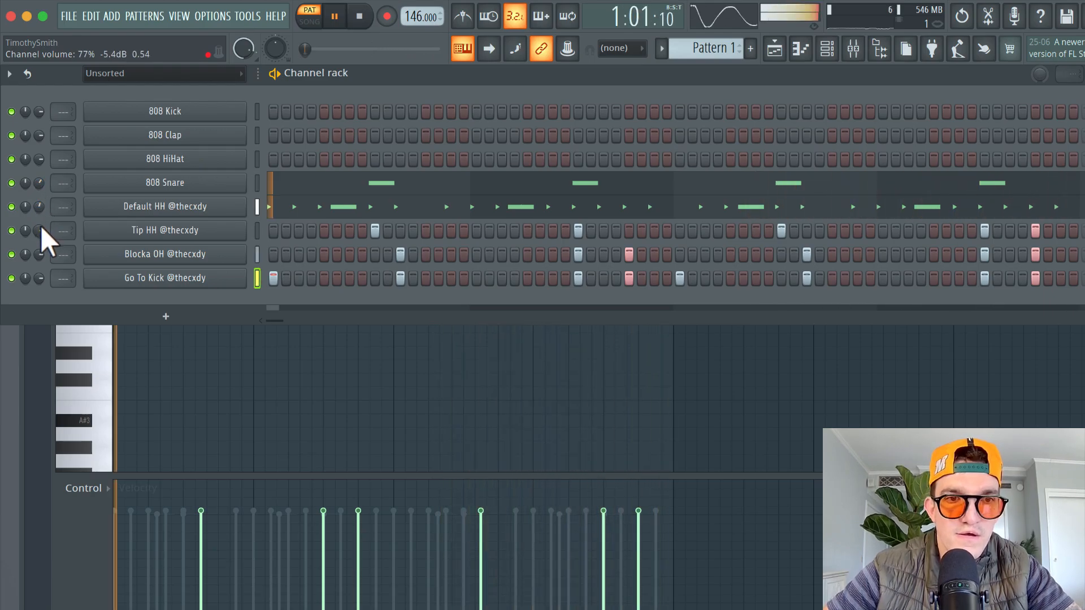
pyautogui.moveTo(40, 226); pyautogui.dragTo(42, 238)
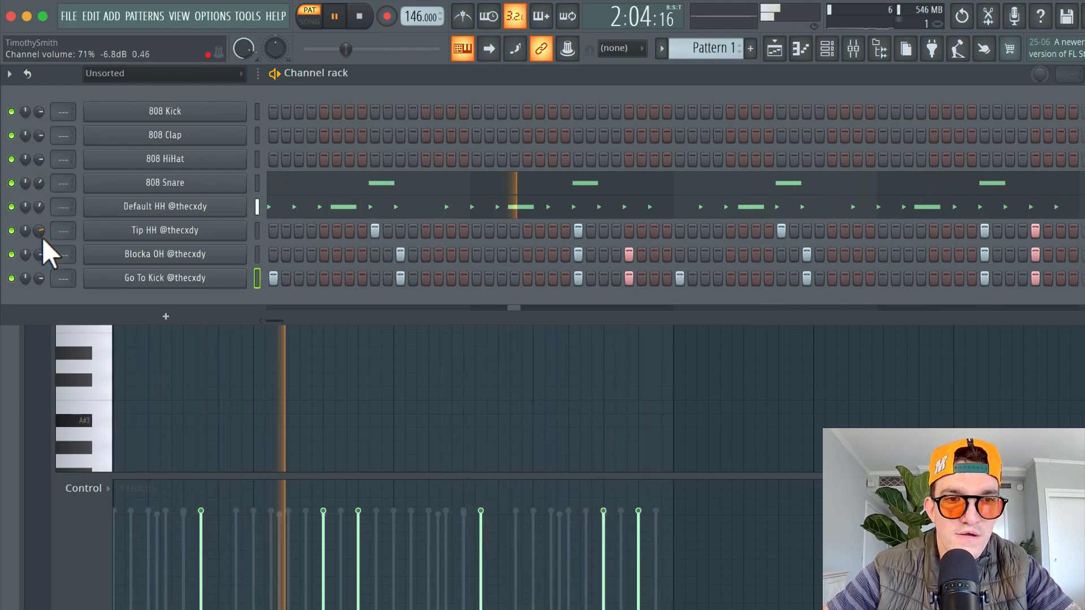
pyautogui.moveTo(40, 277); pyautogui.dragTo(43, 321)
pyautogui.press('space')
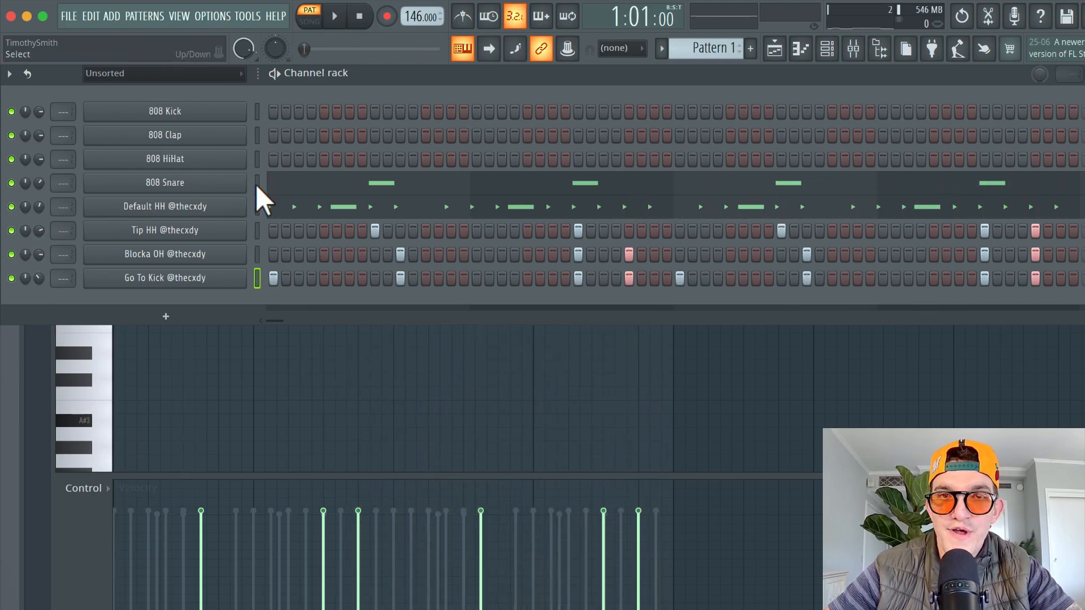